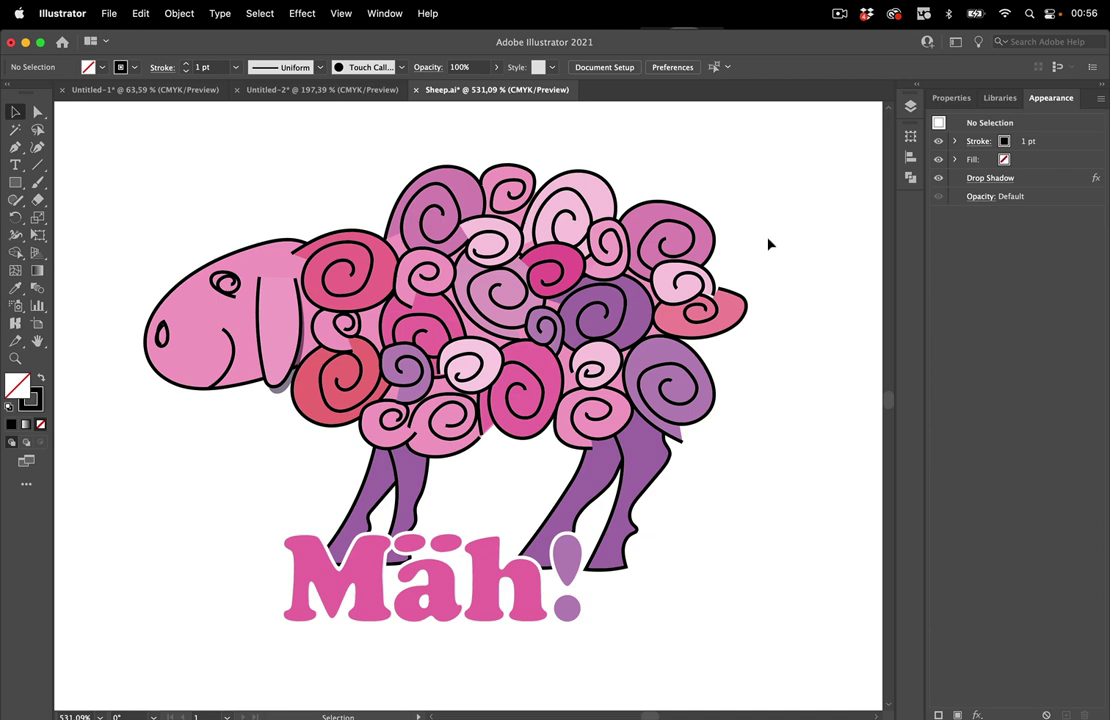
- Select all the sheep shapes and the 'Mäh!' text and group them together
click(612, 212)
click(435, 195)
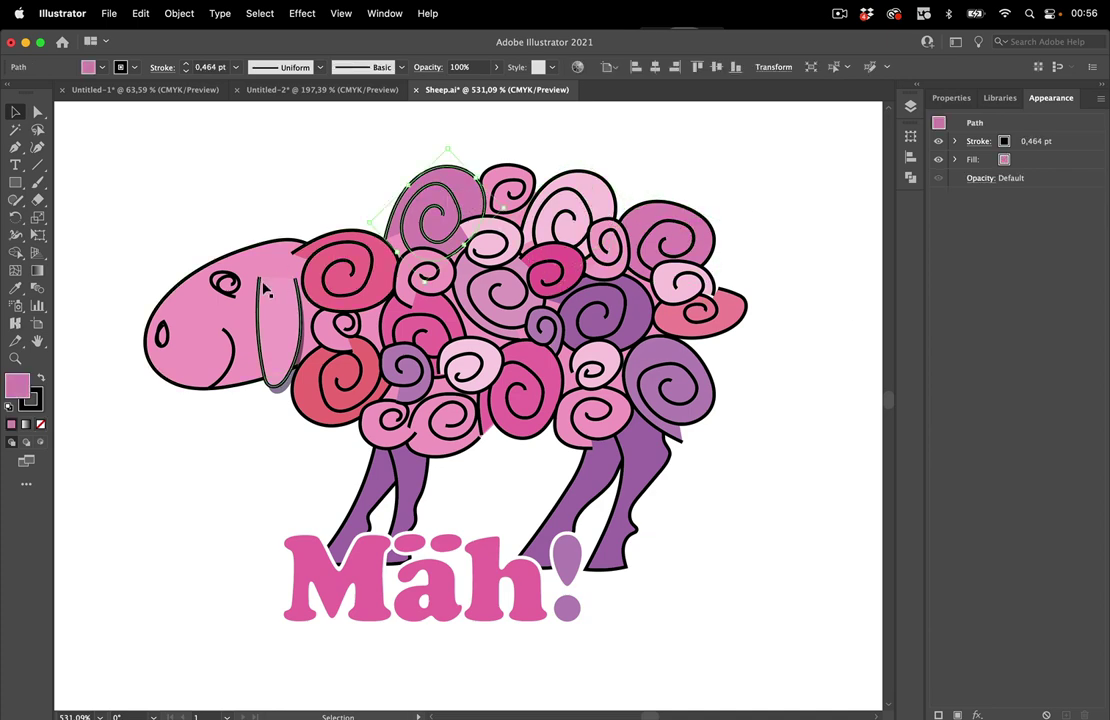
click(240, 325)
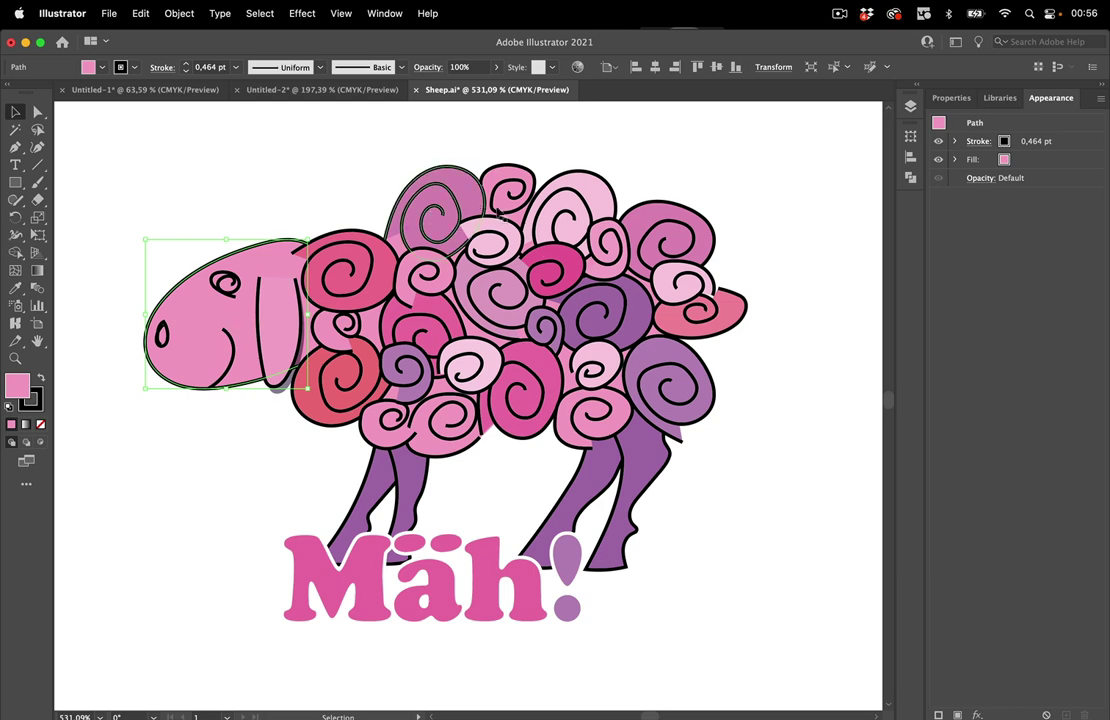
click(806, 391)
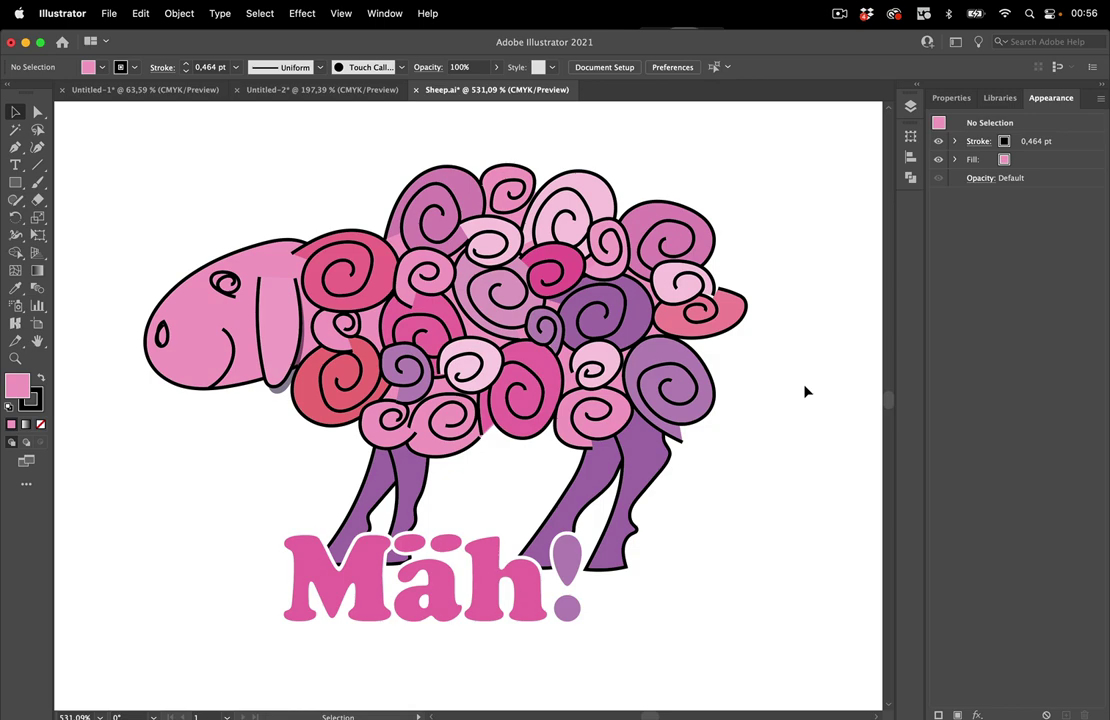
key(super+a)
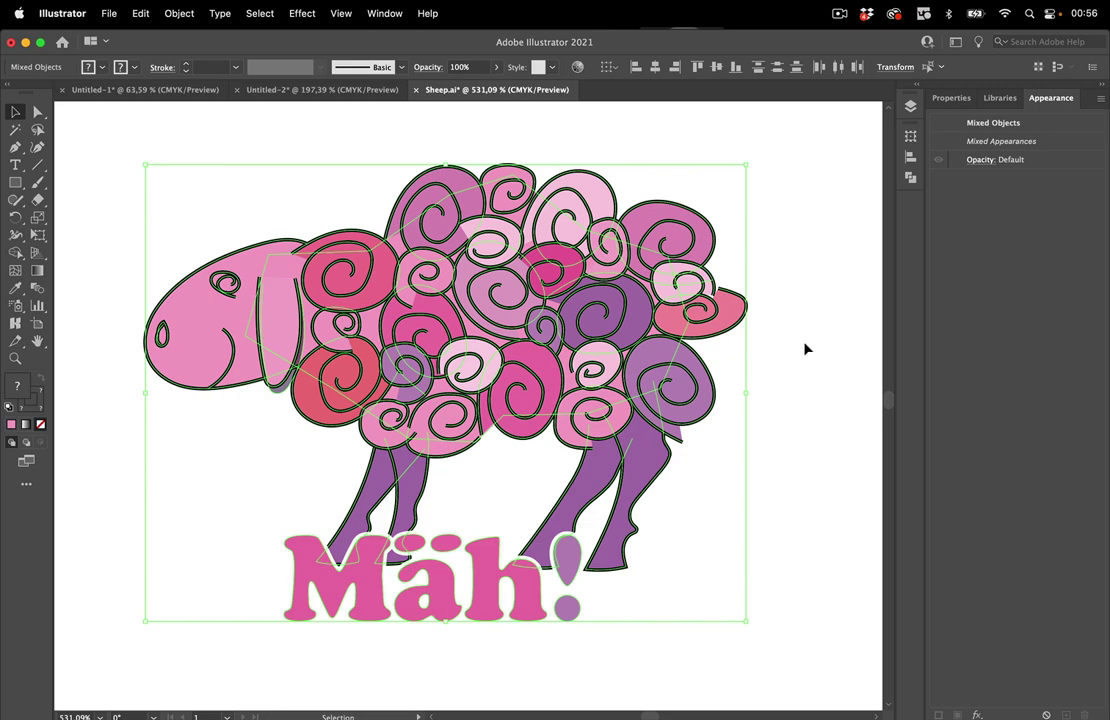
key(super+g)
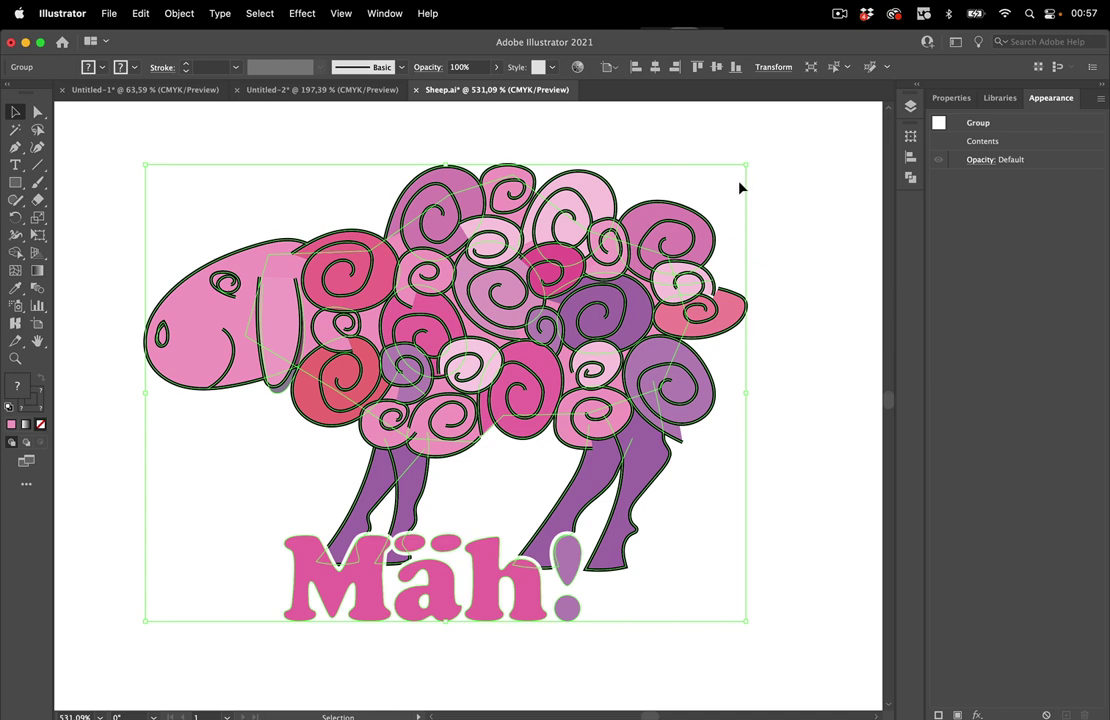
- Add a Stylize Drop Shadow to the group with X offset, Y offset and blur at 0 pt
click(303, 14)
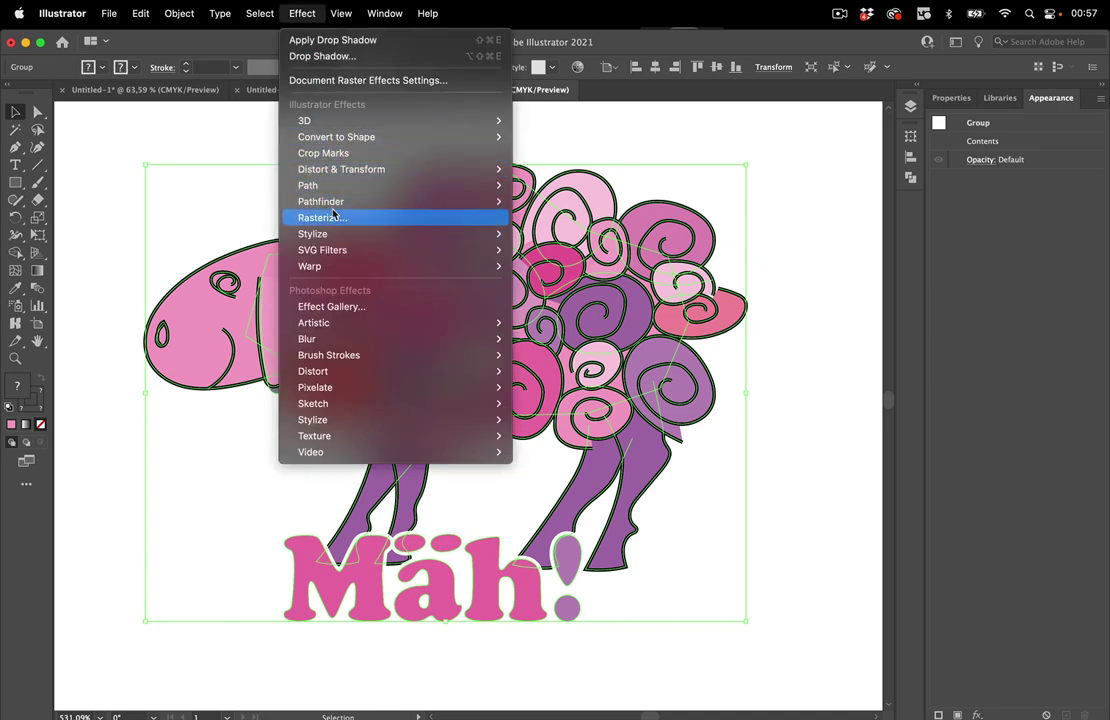
mouse_move(331, 233)
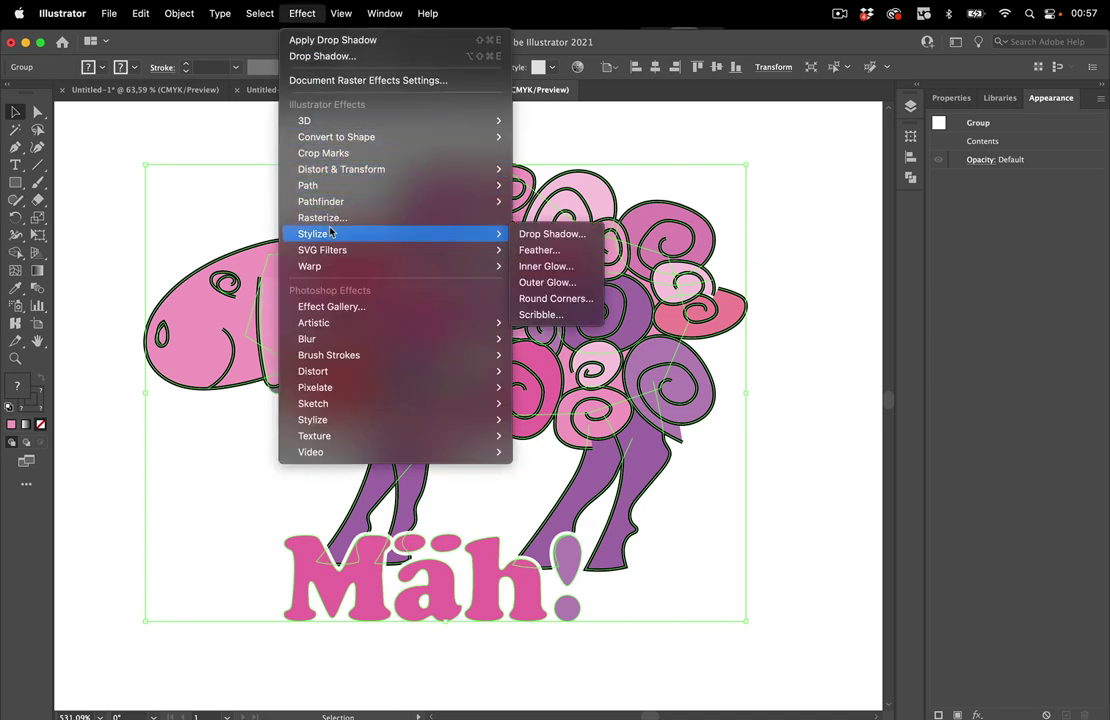
click(578, 234)
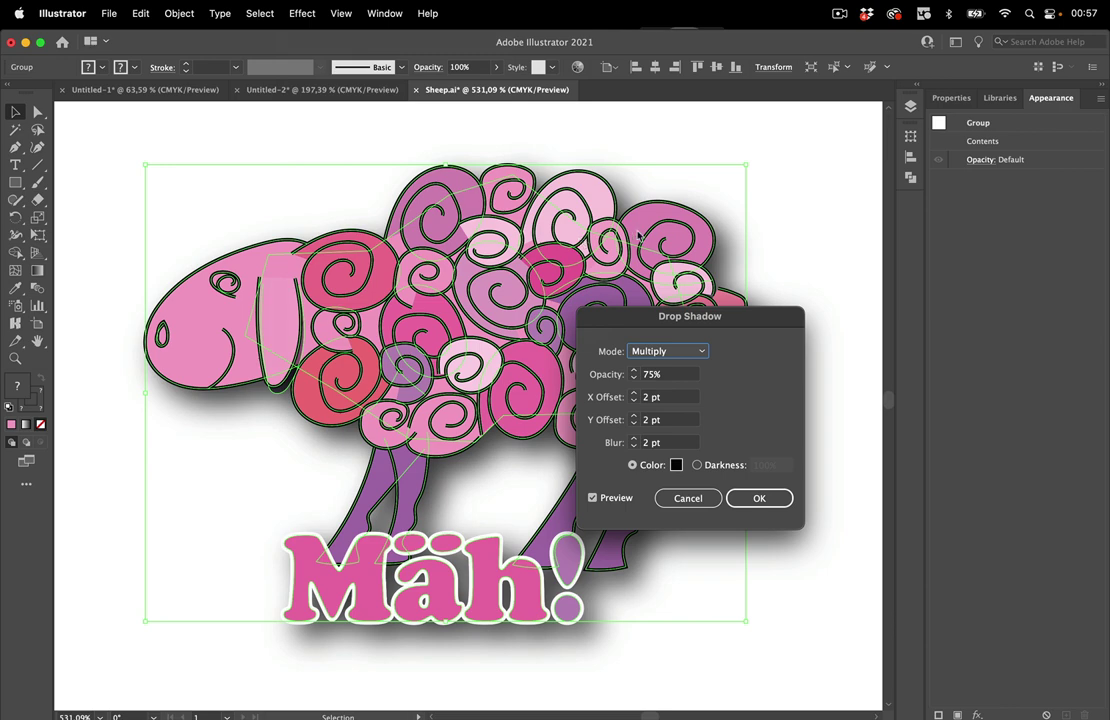
click(671, 446)
text(0)
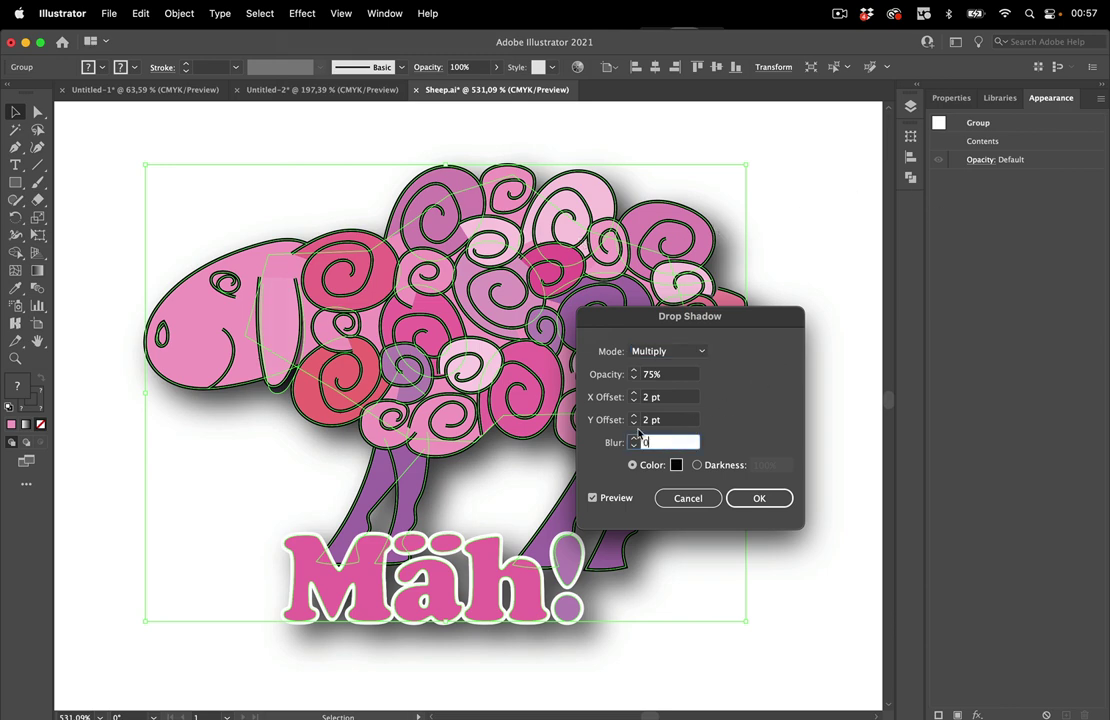
click(669, 424)
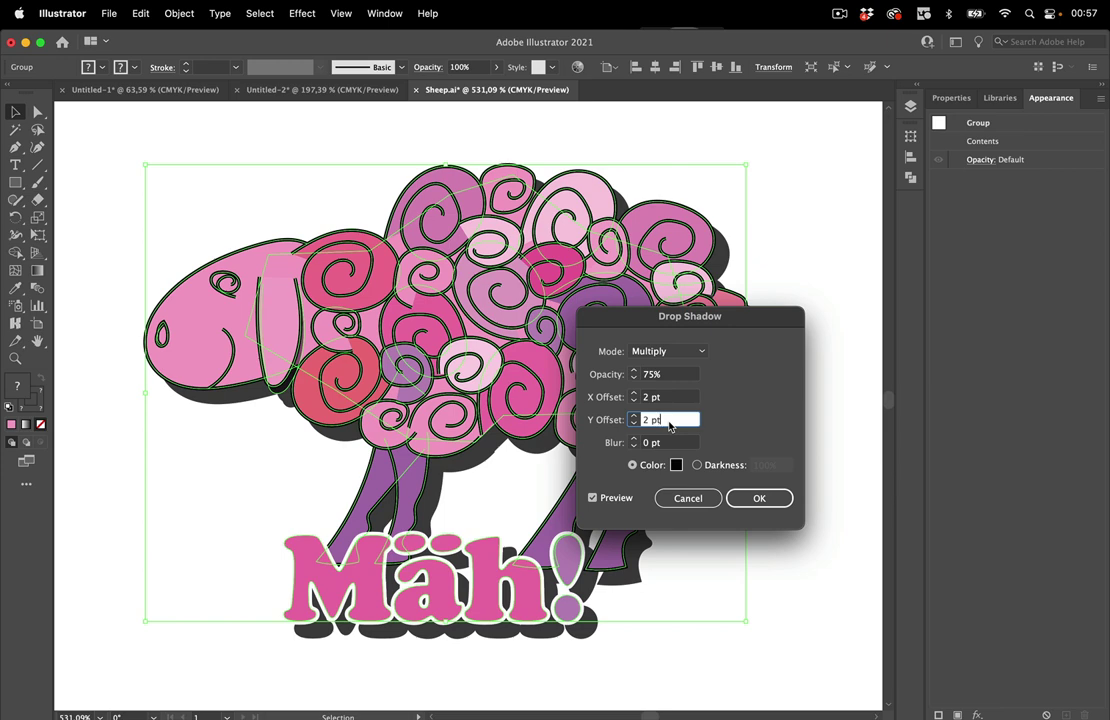
key(Tab)
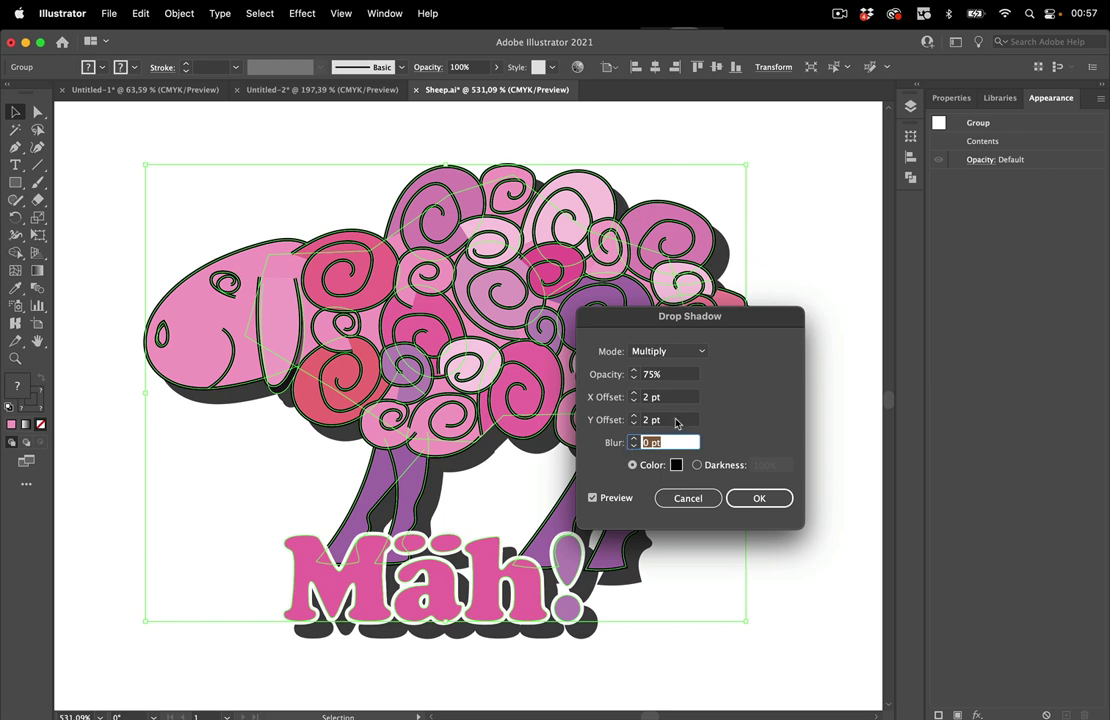
click(618, 424)
text(0)
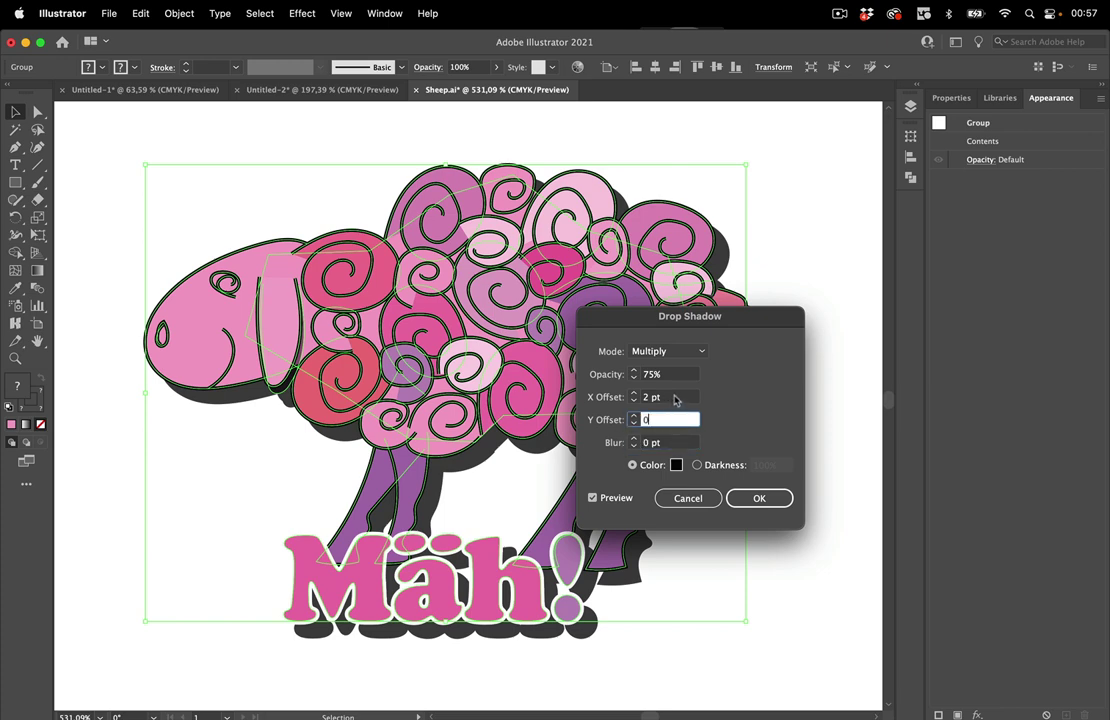
click(630, 398)
text(0)
click(682, 421)
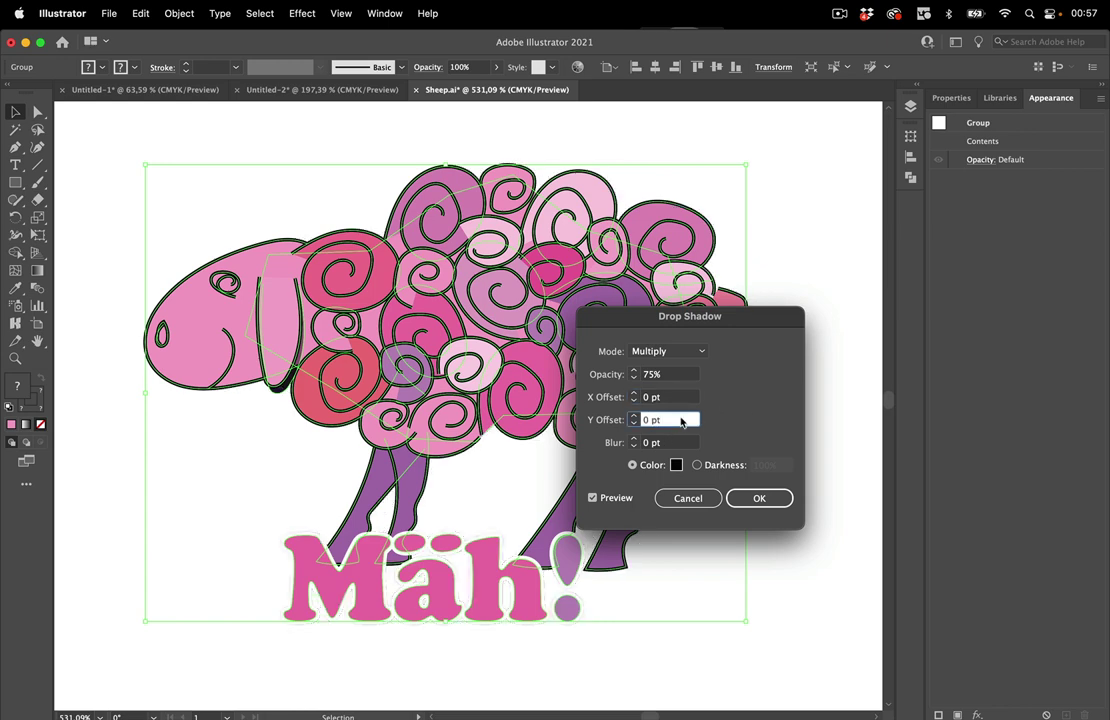
- Apply the 0 pt drop shadow and expand its appearance into real artwork
click(759, 499)
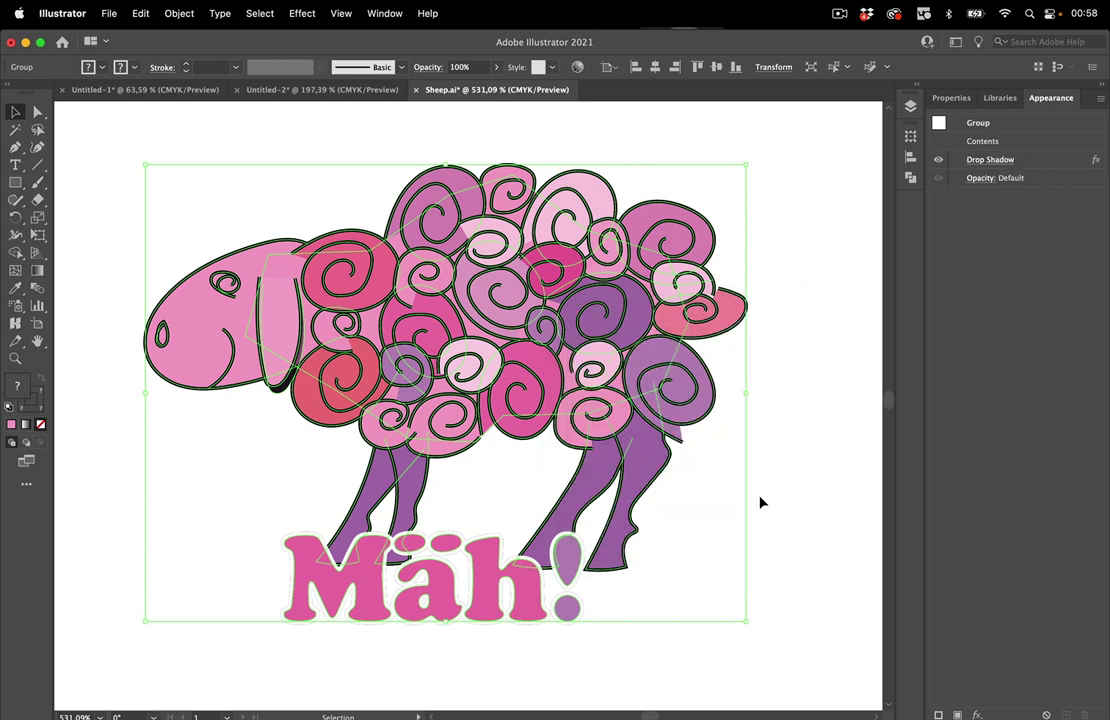
click(180, 13)
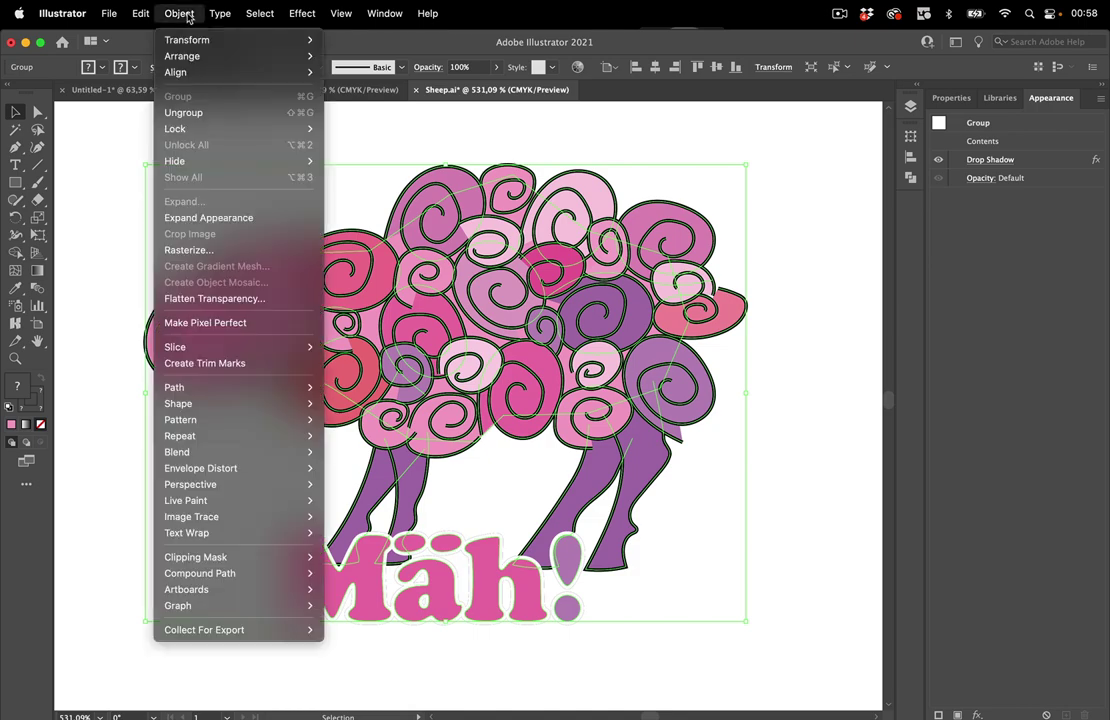
click(207, 218)
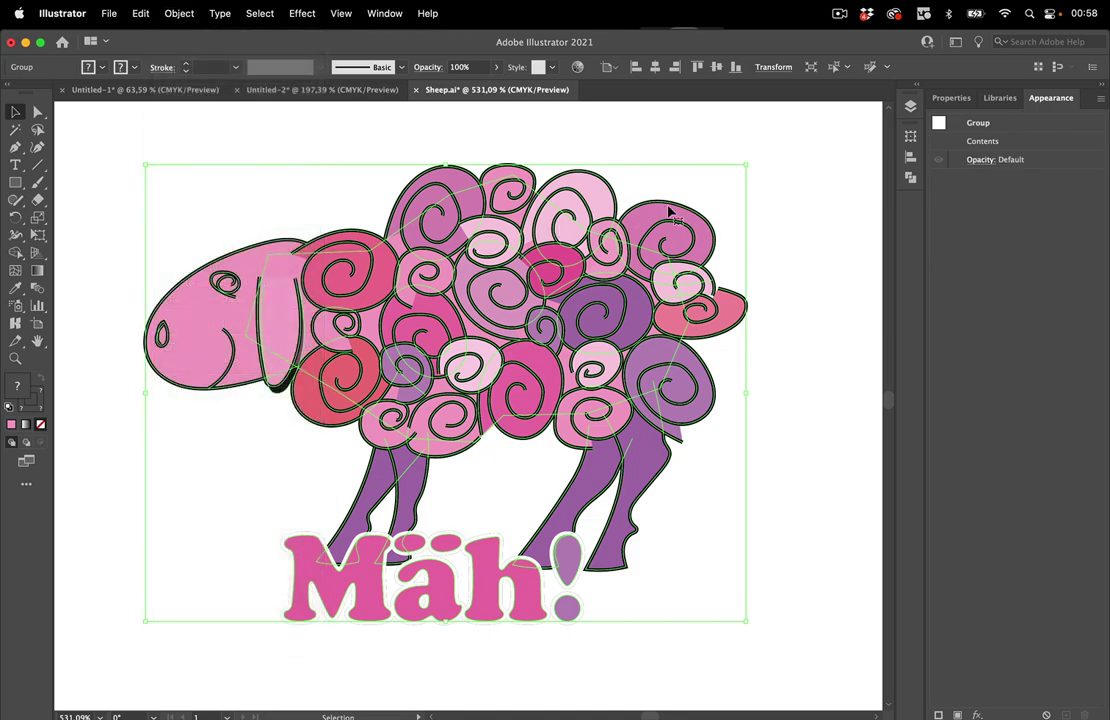
- In the Layers panel, move the shadow group above the coloured sheep group
click(910, 108)
click(675, 152)
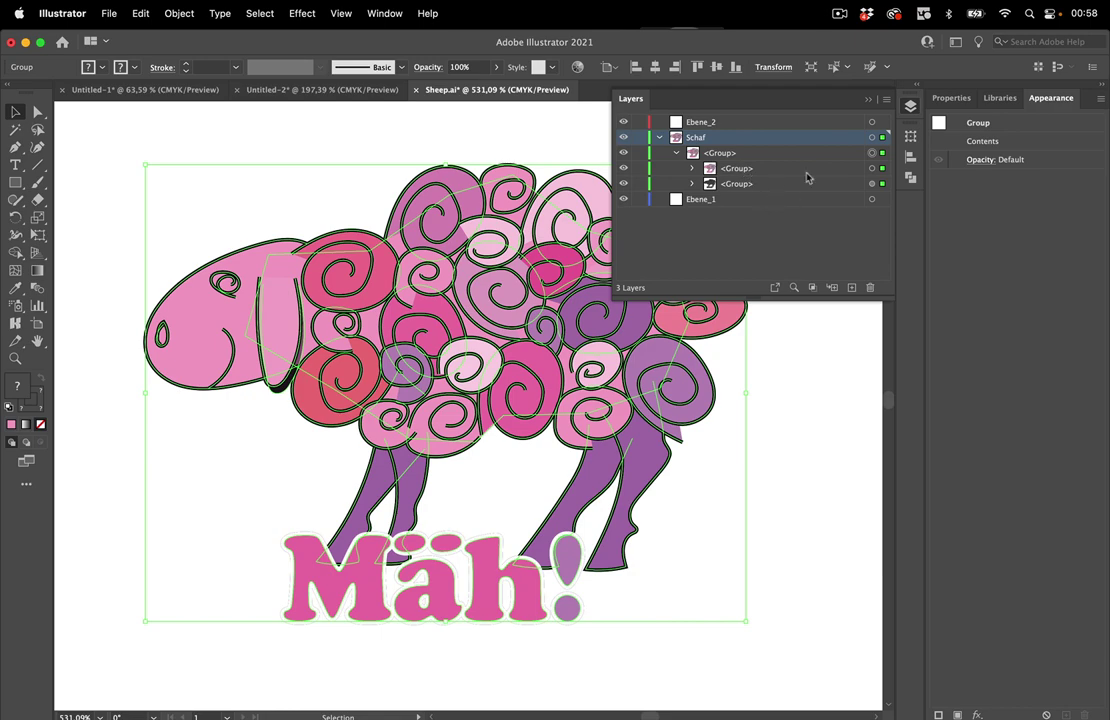
key(F7)
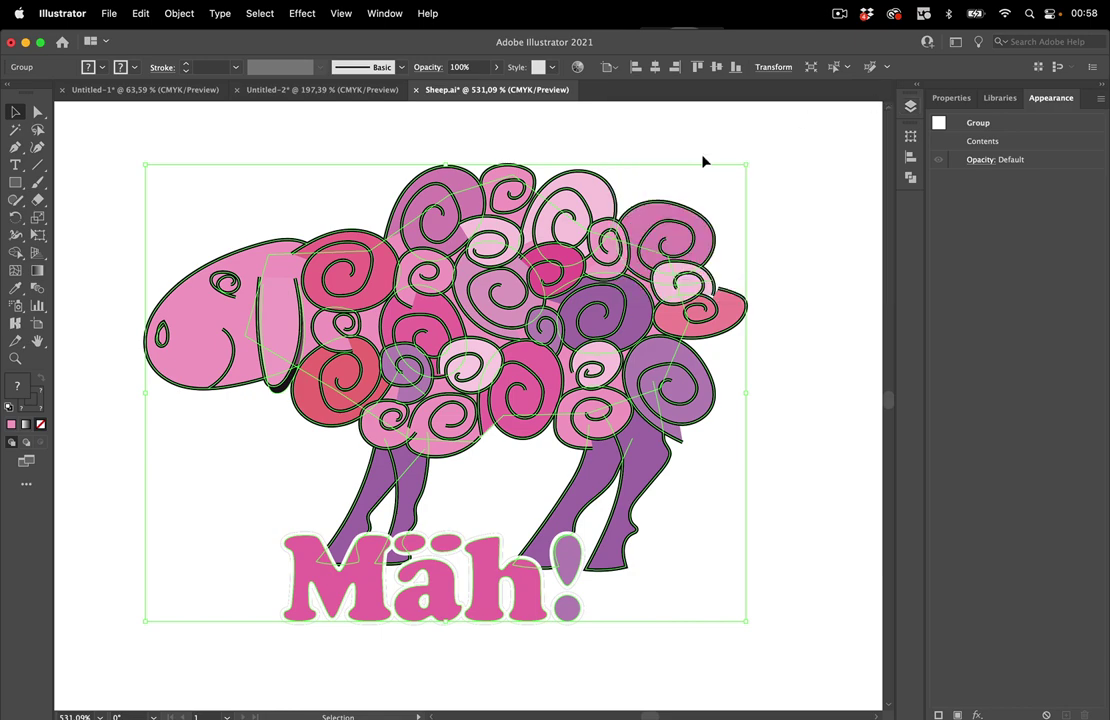
key(super+a)
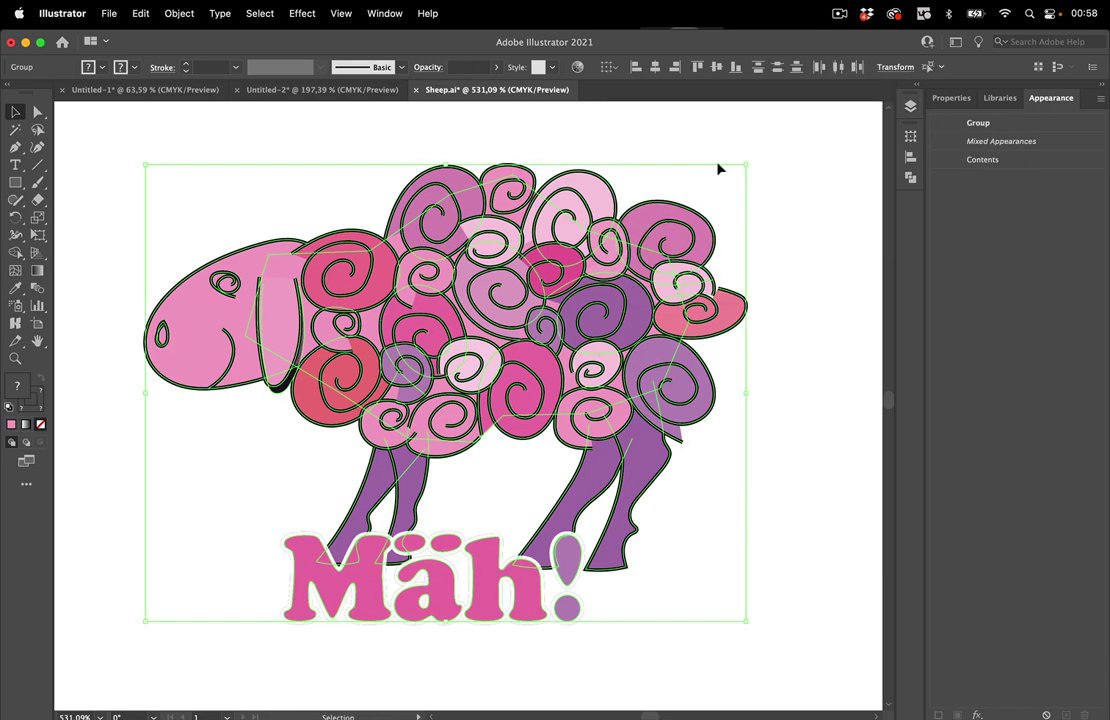
click(788, 226)
key(F7)
drag(758, 168, 758, 148)
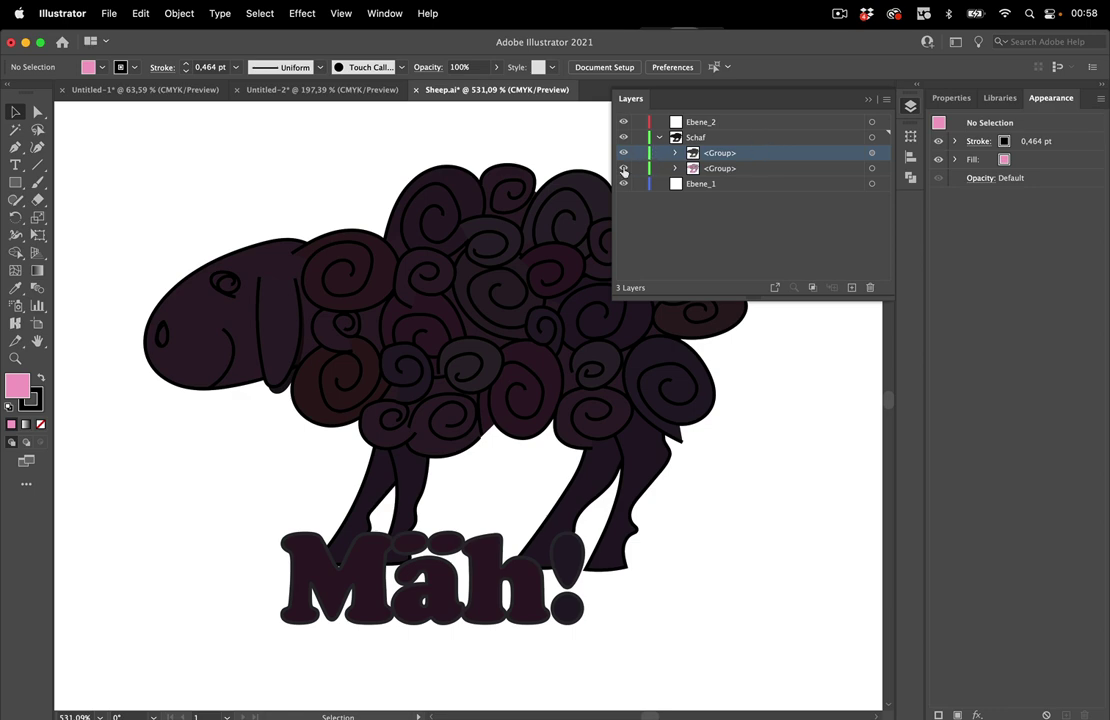
- Hide the coloured sheep group in Layers and check the remaining silhouette in Outline view
click(623, 169)
click(868, 100)
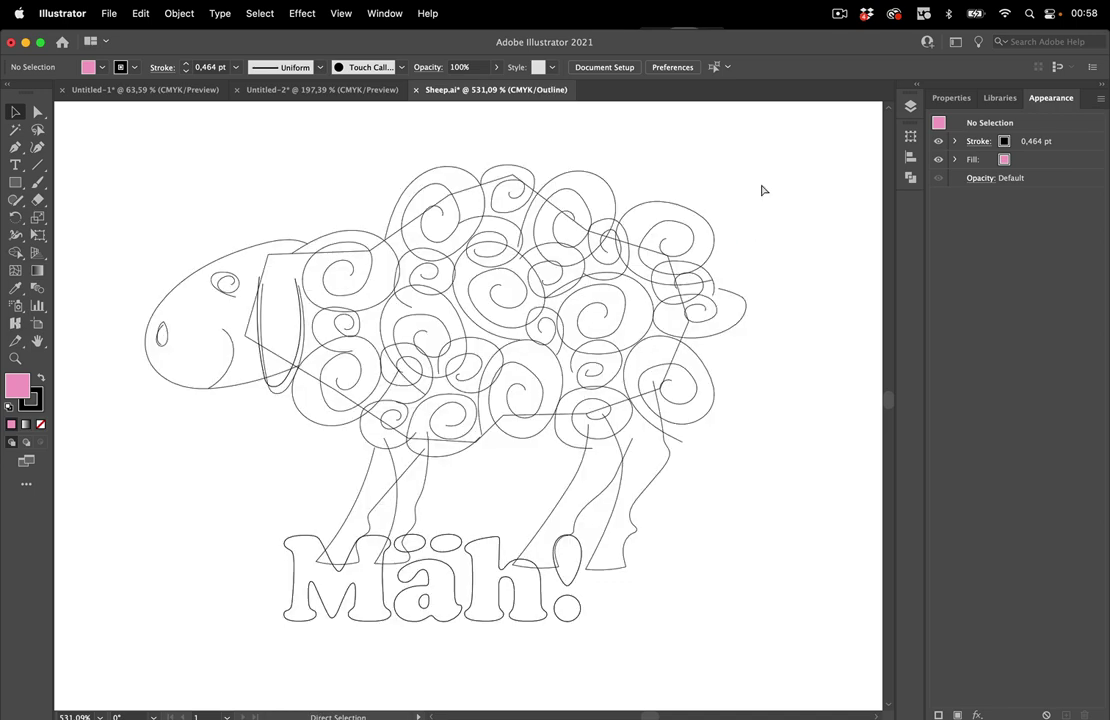
key(super+y)
key(super+y)
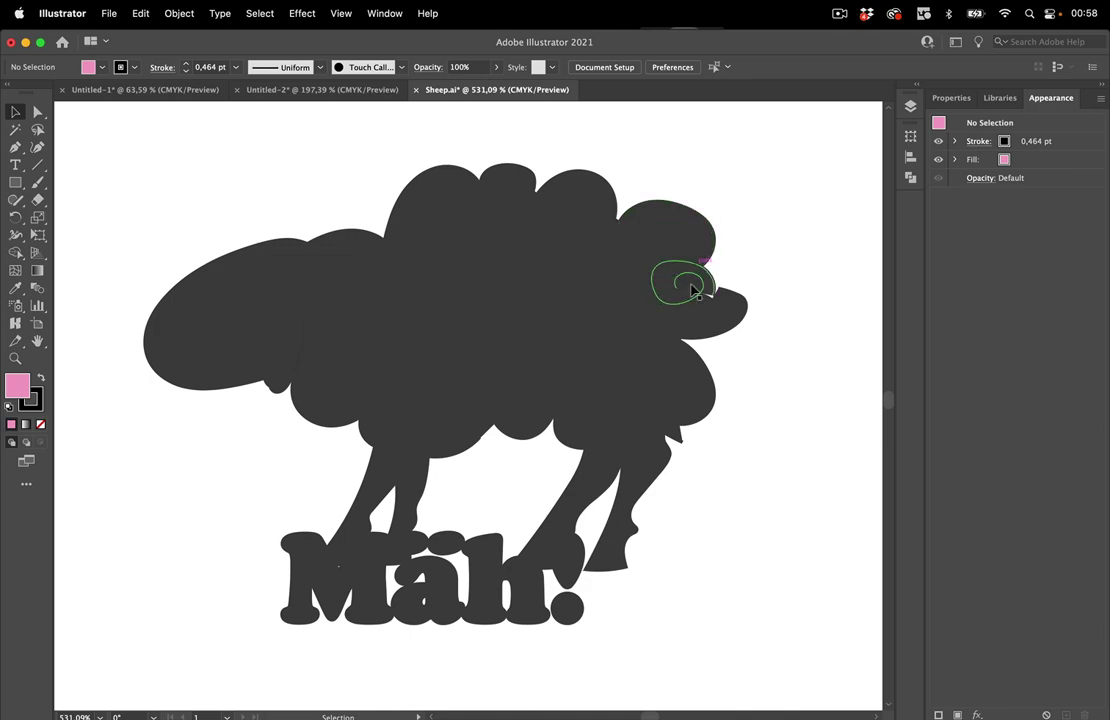
- Expand the silhouette group's fills and strokes into shapes
click(591, 300)
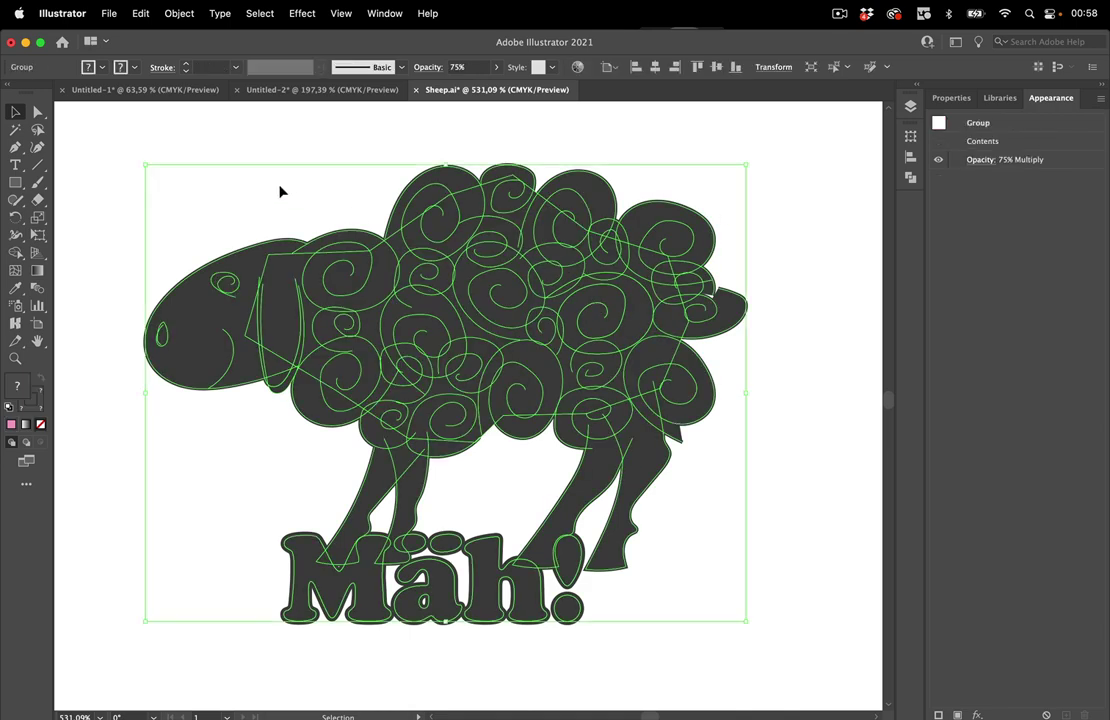
click(177, 14)
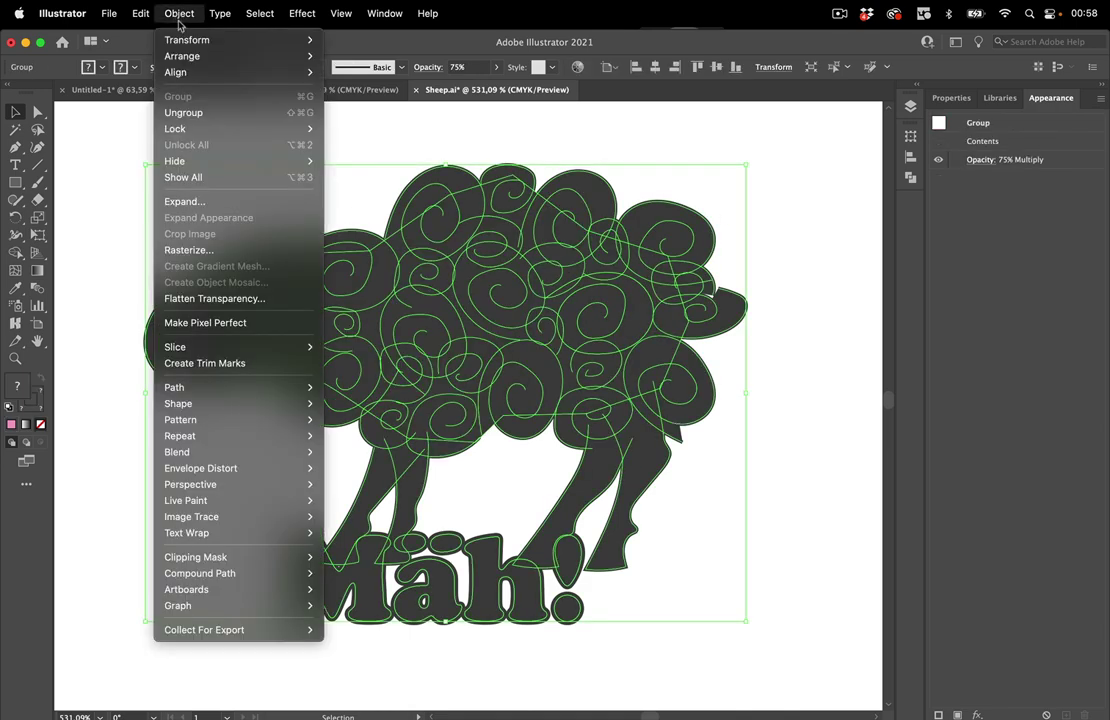
click(183, 203)
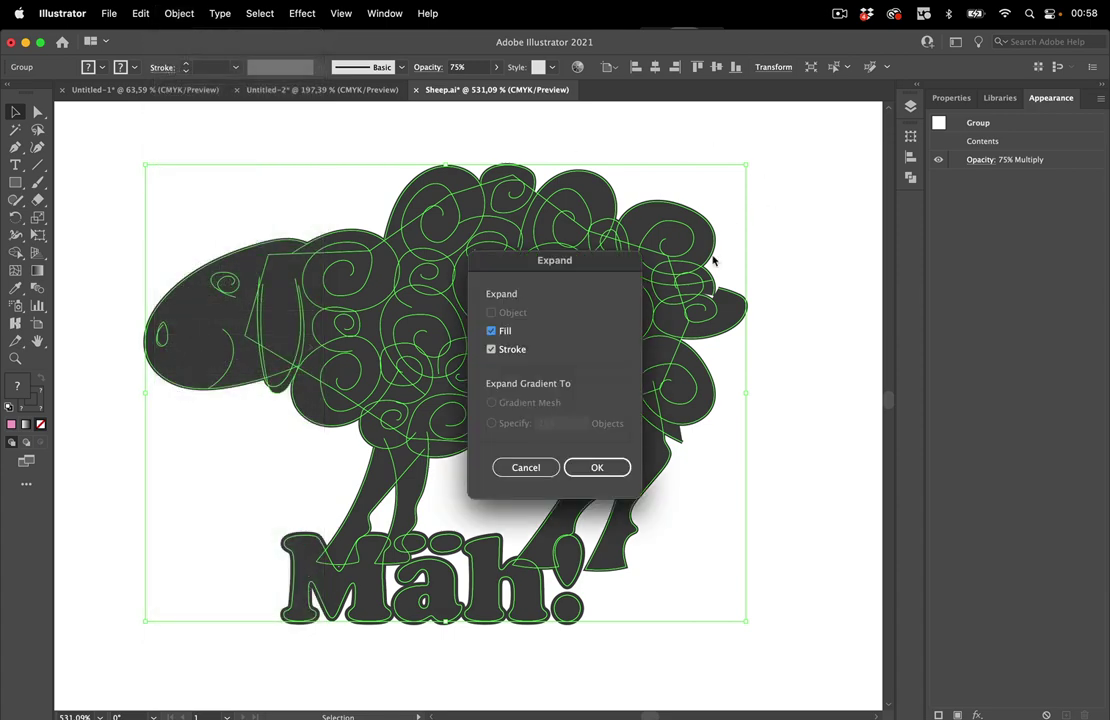
click(598, 467)
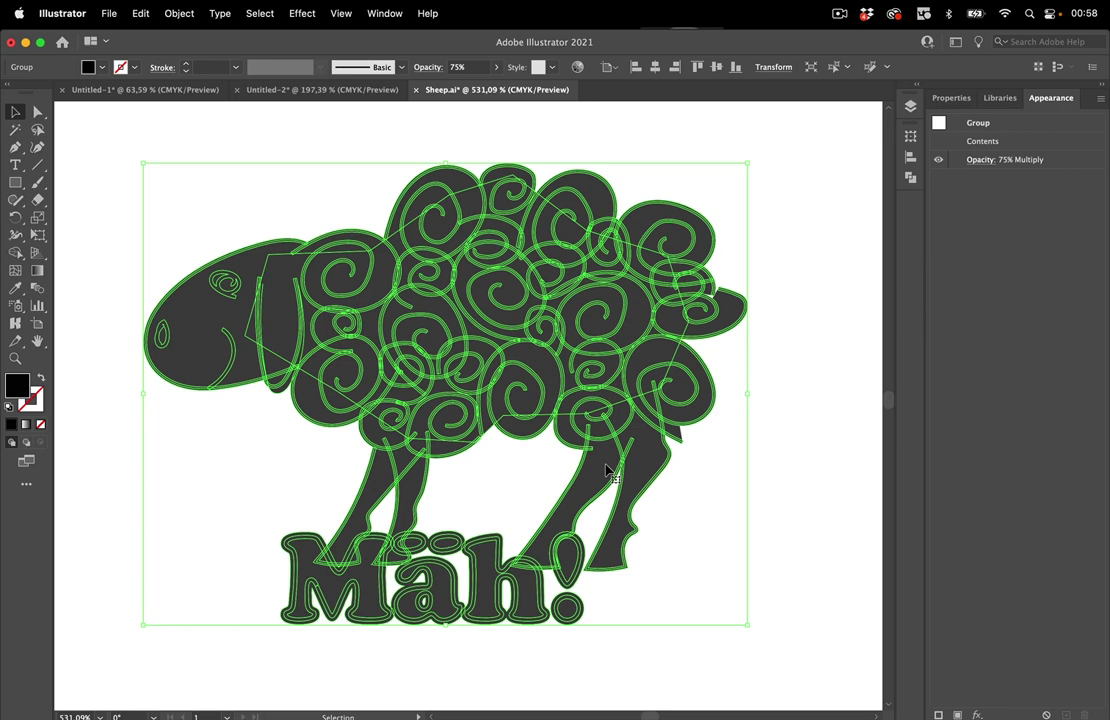
- Unite all silhouette pieces into one shape with Pathfinder, then deselect
click(910, 177)
click(732, 168)
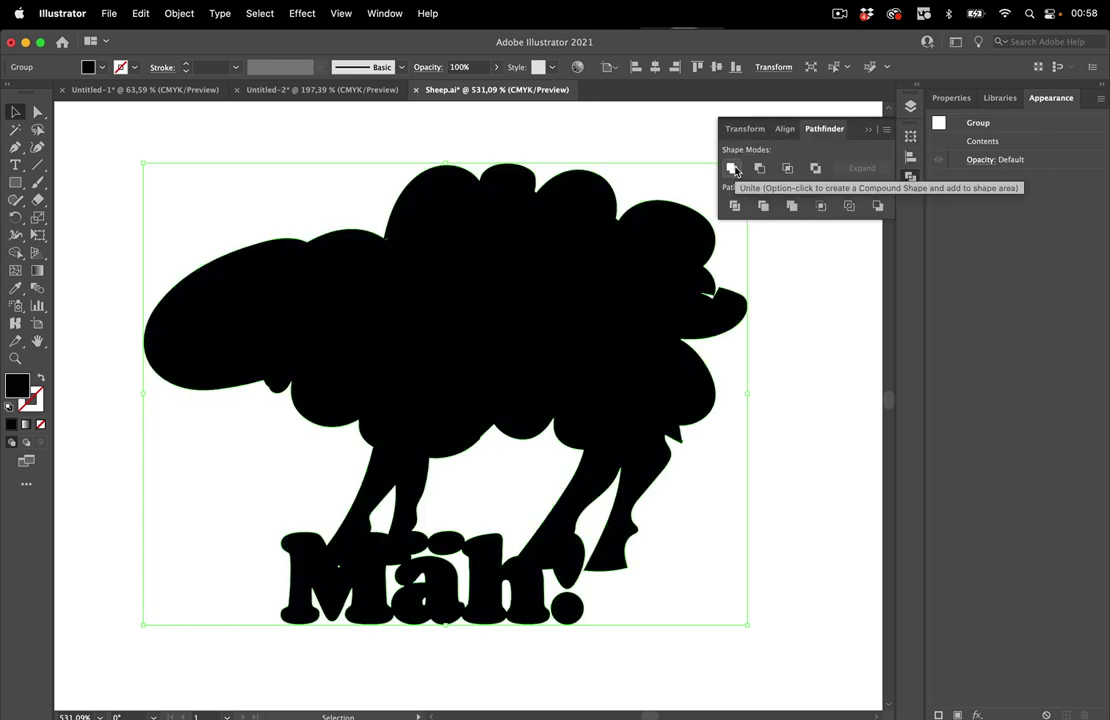
click(807, 301)
- Check the merged silhouette in Outline view, then expand its group in Layers to inspect its contents
key(super+y)
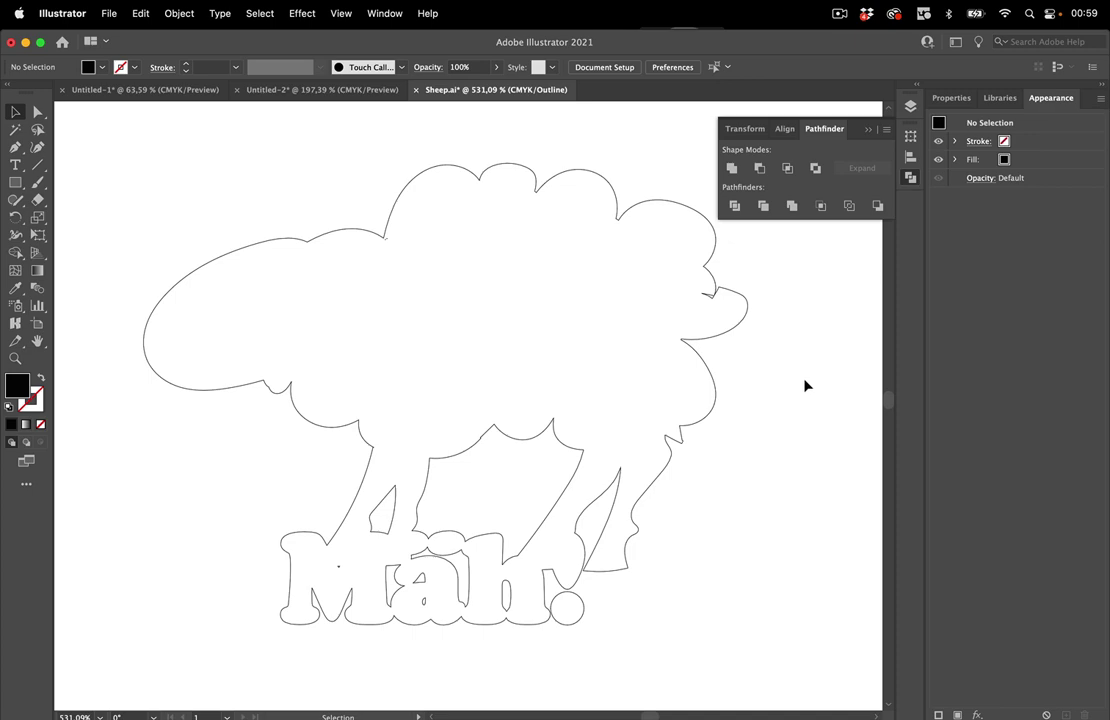
key(super+y)
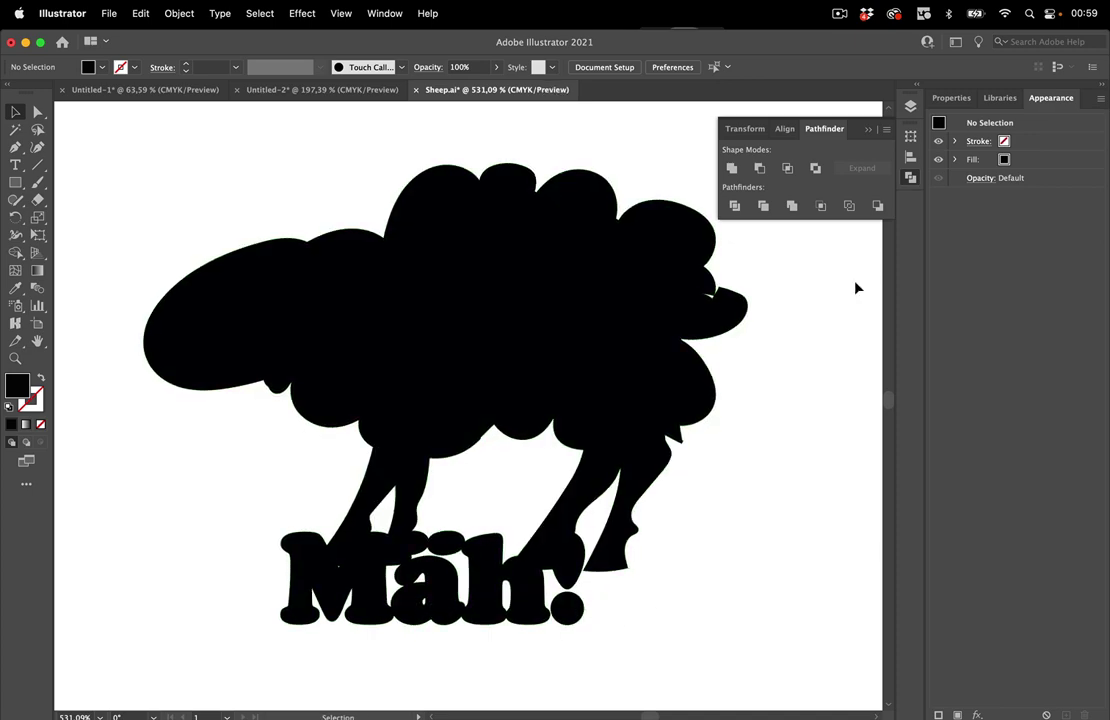
click(910, 106)
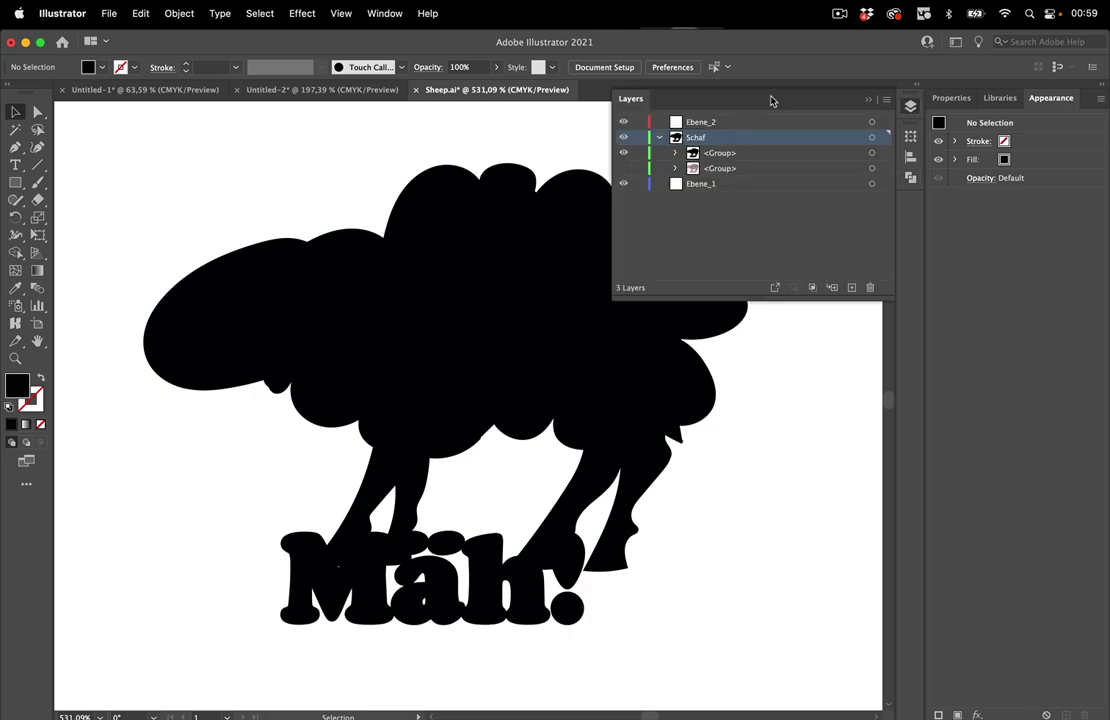
click(675, 152)
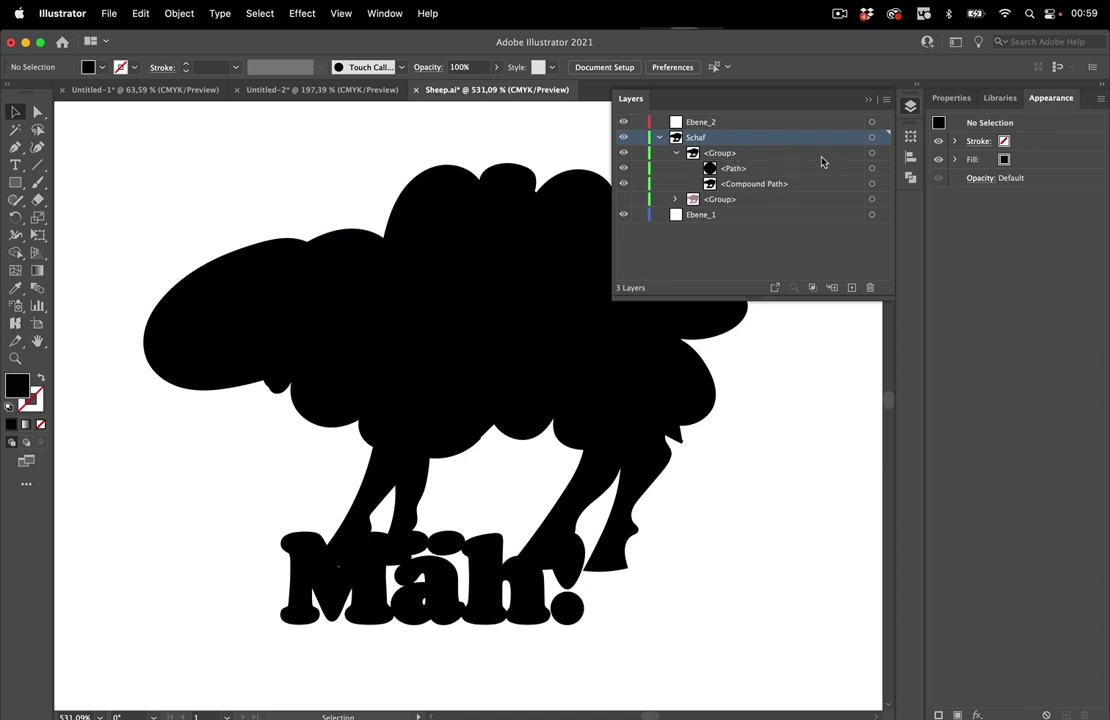
- Ungroup the black silhouette and make its path and compound path into one compound path
click(872, 137)
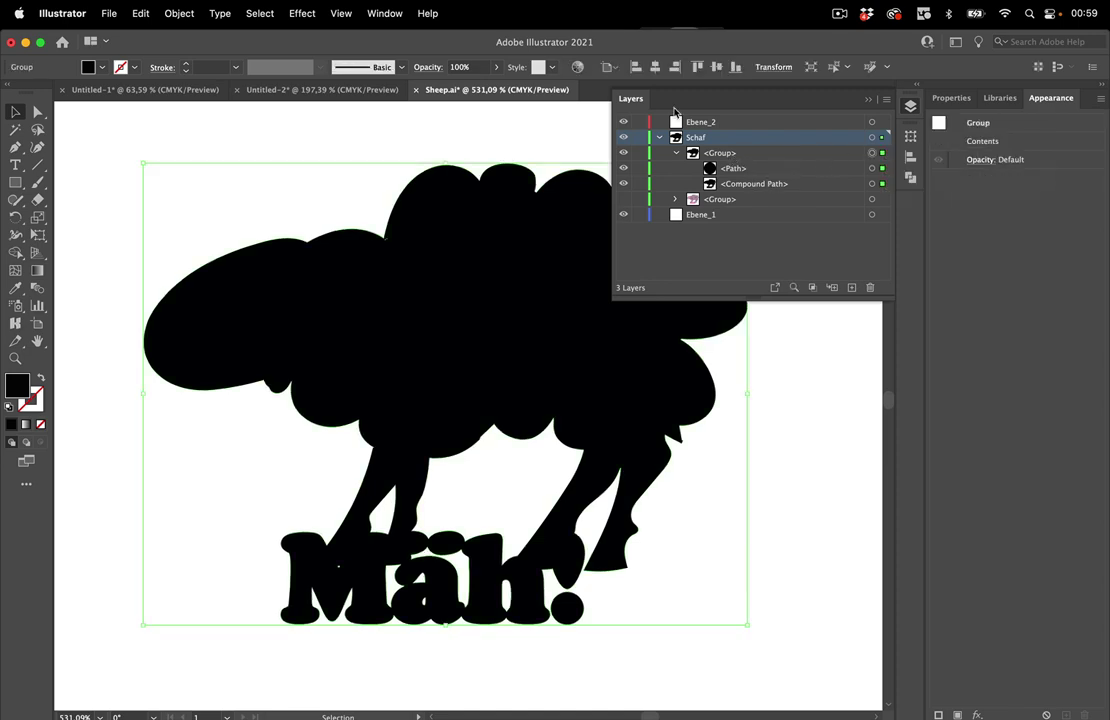
key(shift+super+g)
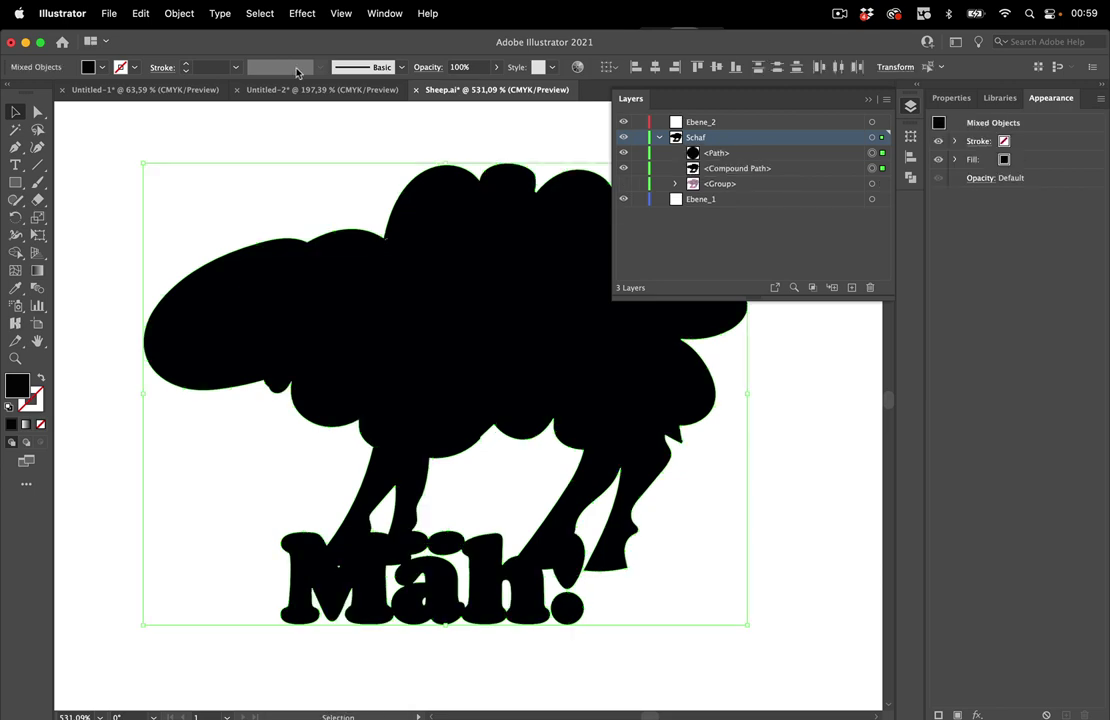
click(181, 14)
mouse_move(223, 575)
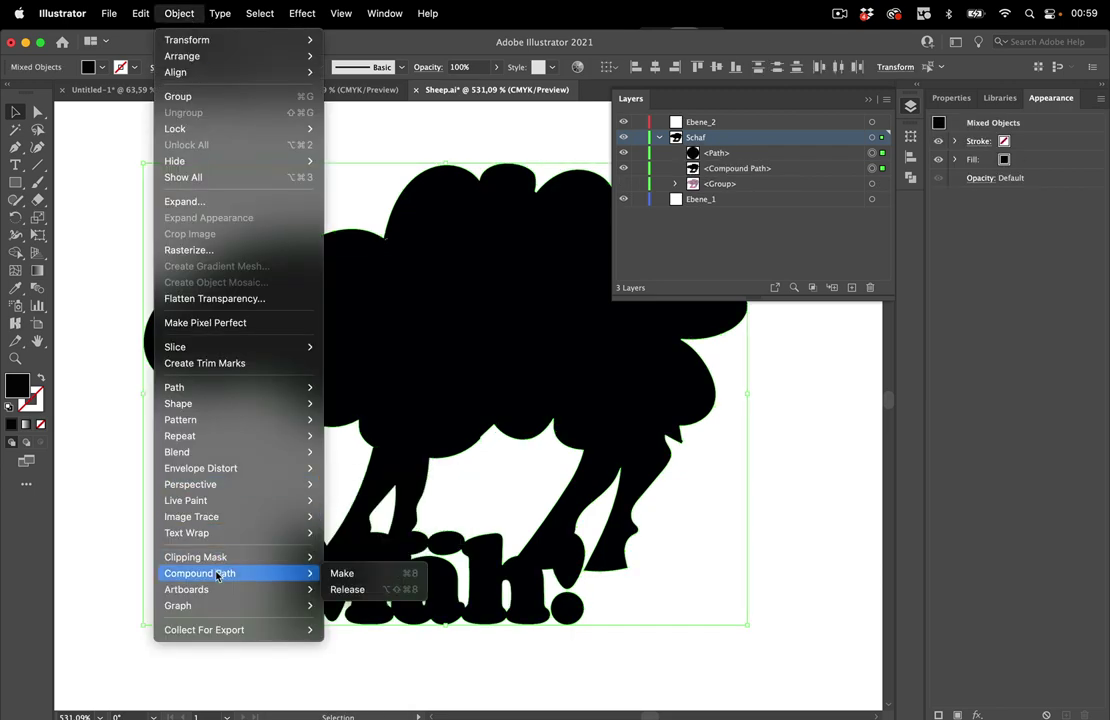
click(372, 577)
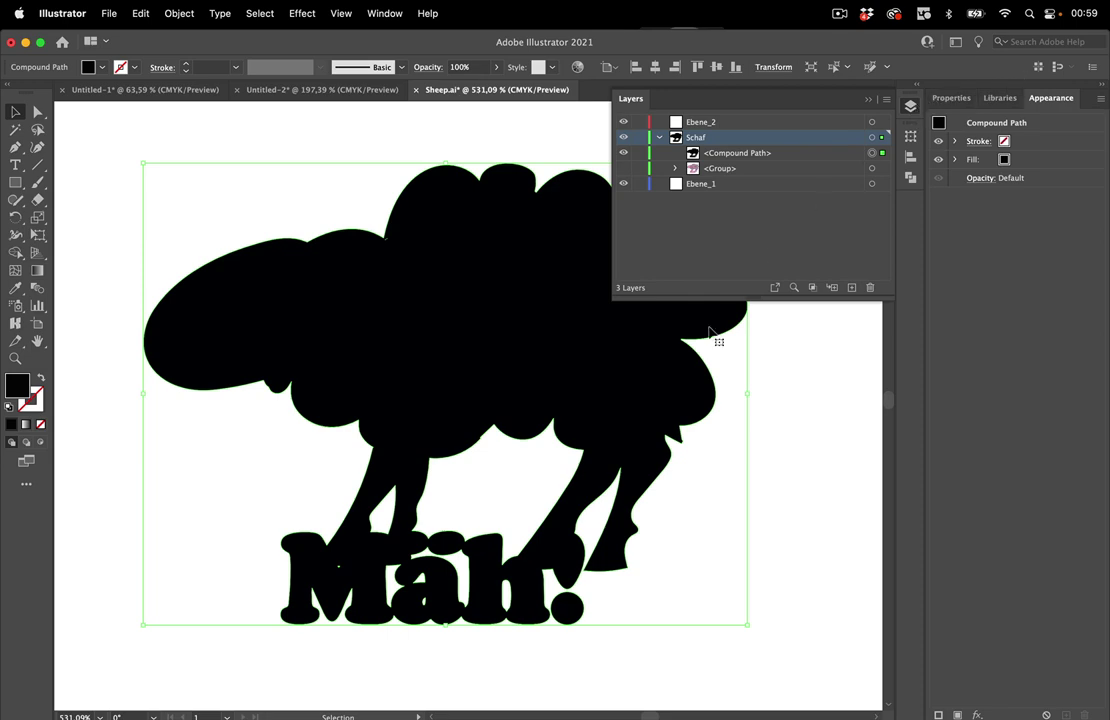
- Swap the silhouette's fill and stroke, then give the stroke a teal CMYK colour (C 68.63, Y 14.51)
scroll(718, 330, up, 1)
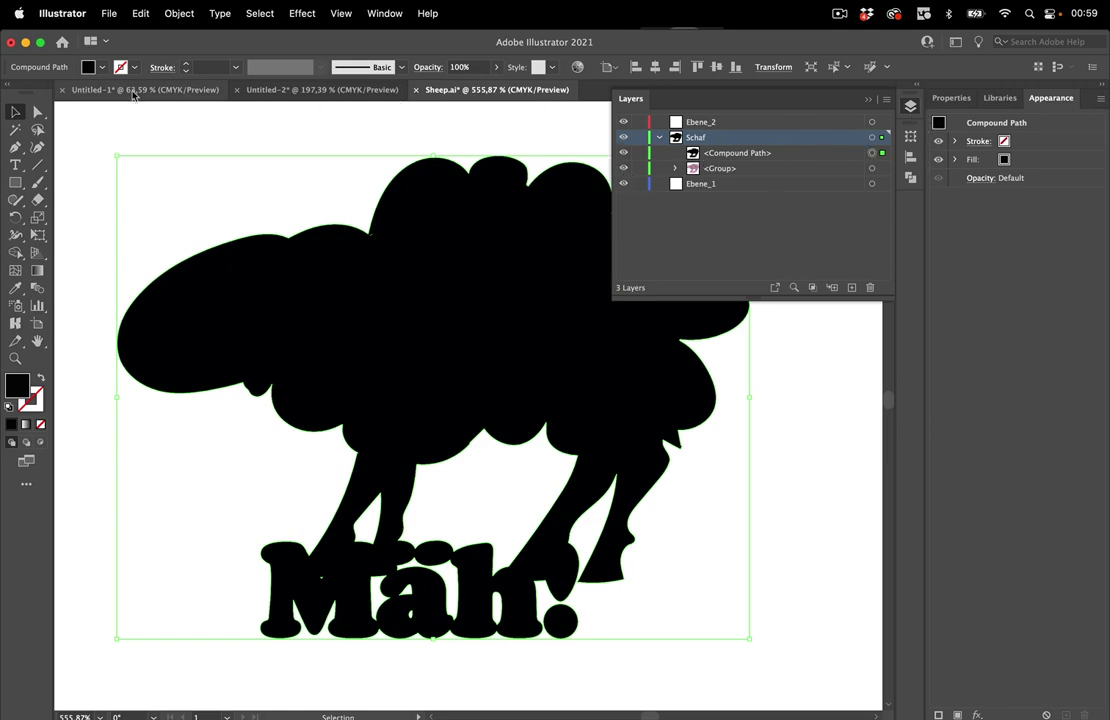
click(41, 381)
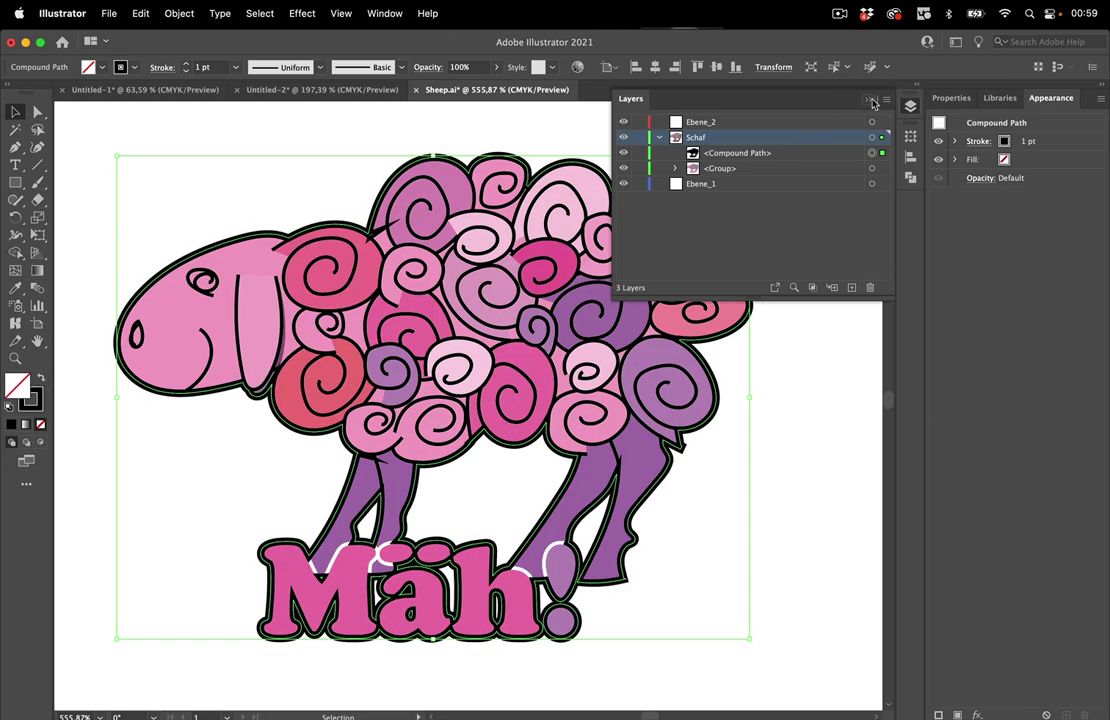
click(752, 87)
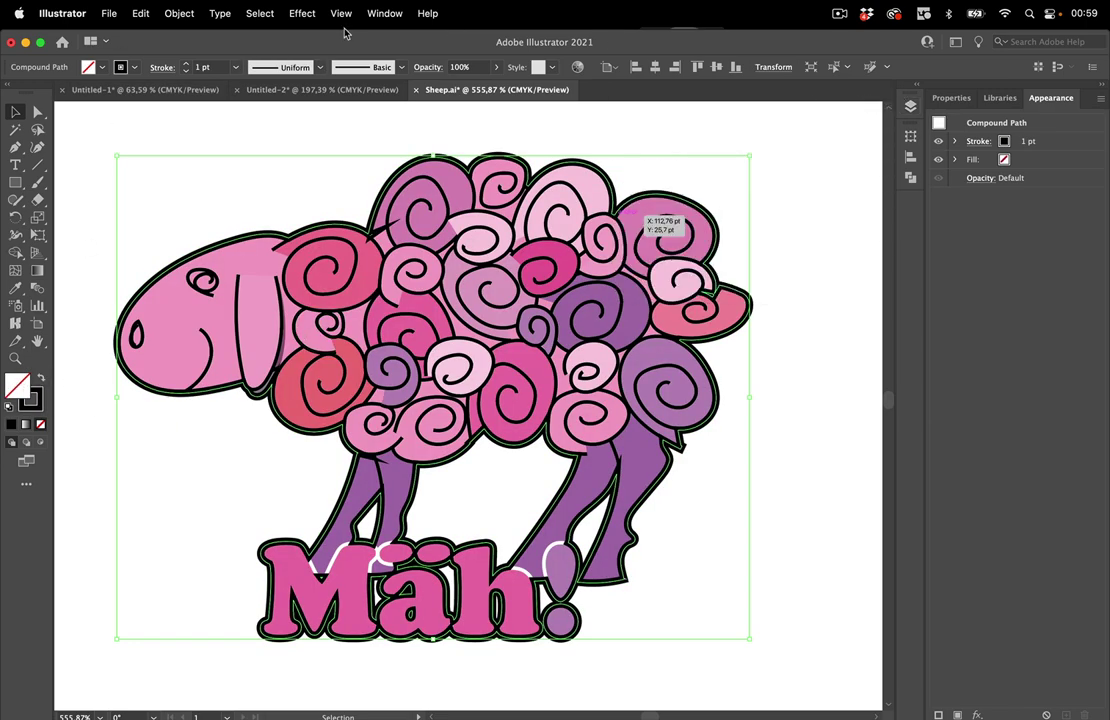
click(121, 67)
click(135, 71)
shift+click(121, 67)
click(96, 197)
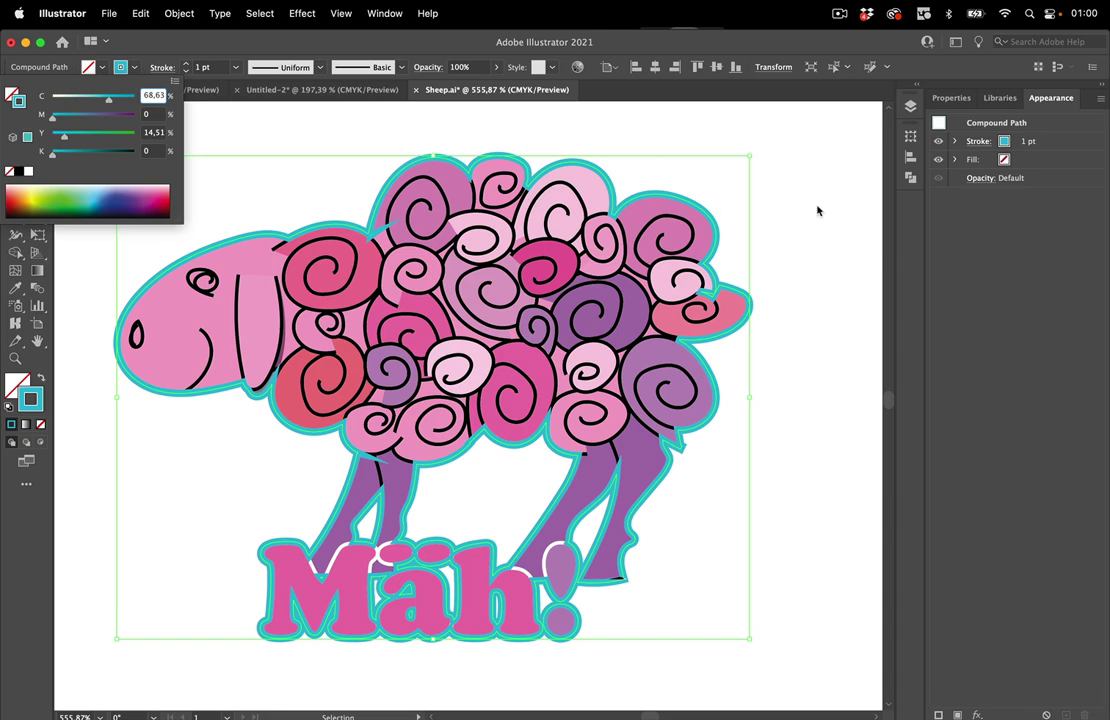
key(Escape)
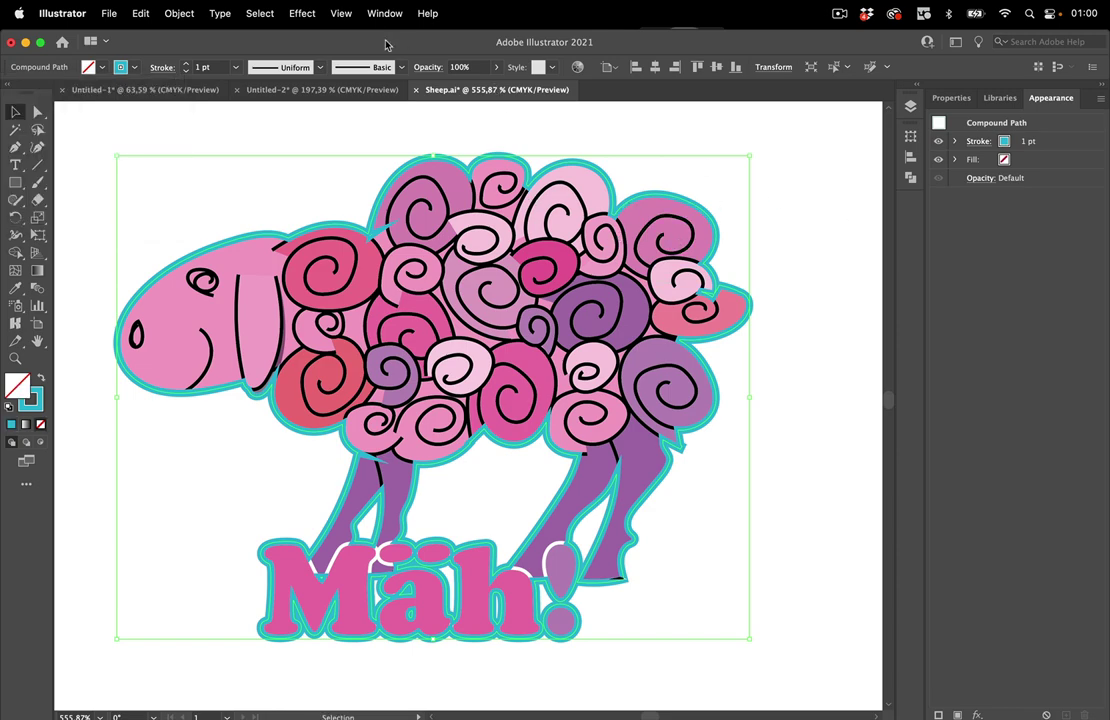
- Apply an Offset Path effect of 14 pt with Round joins to the teal outline
click(302, 13)
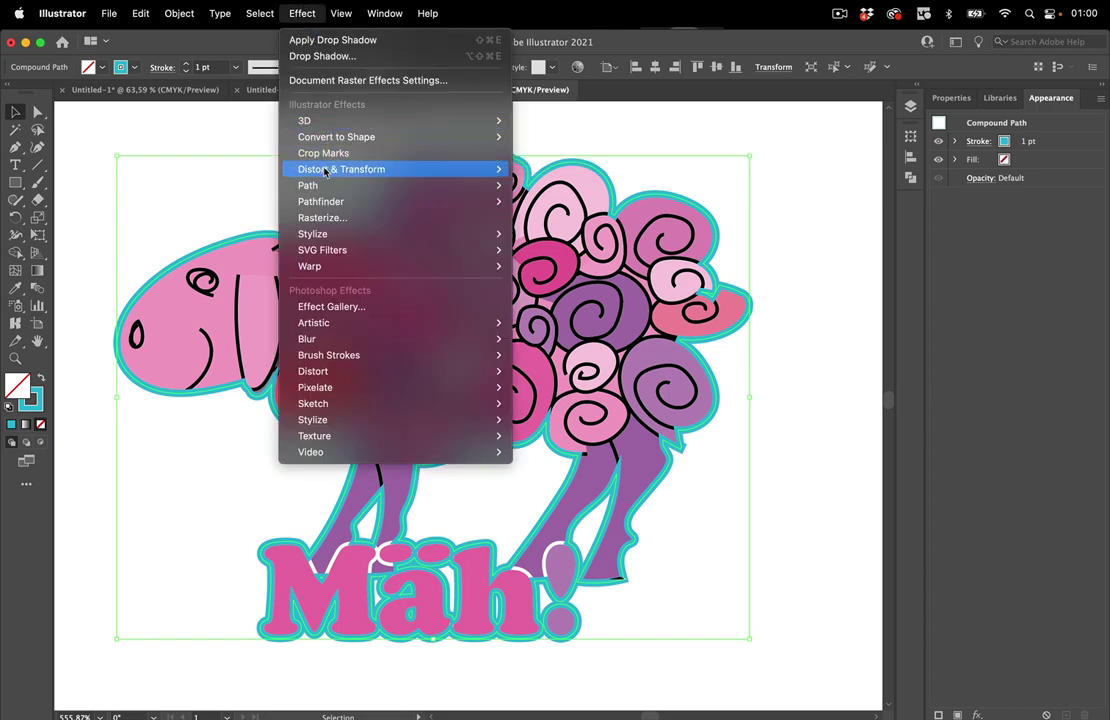
mouse_move(386, 186)
click(535, 185)
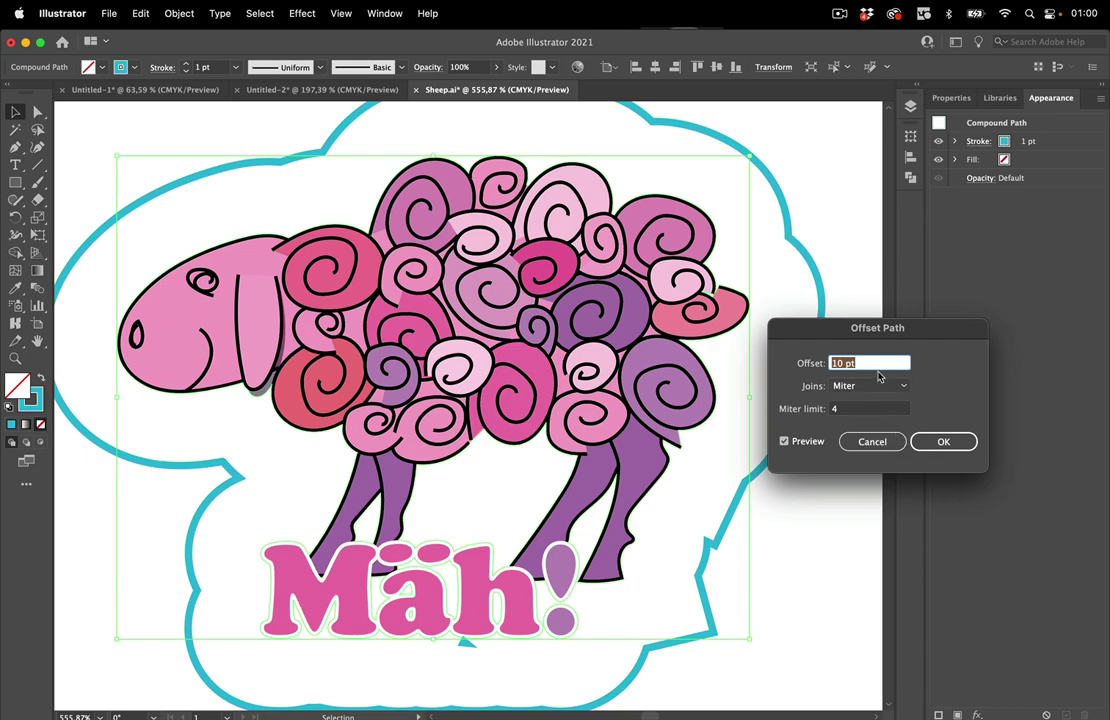
key(Down)
key(Down)
key(Down)
key(Down)
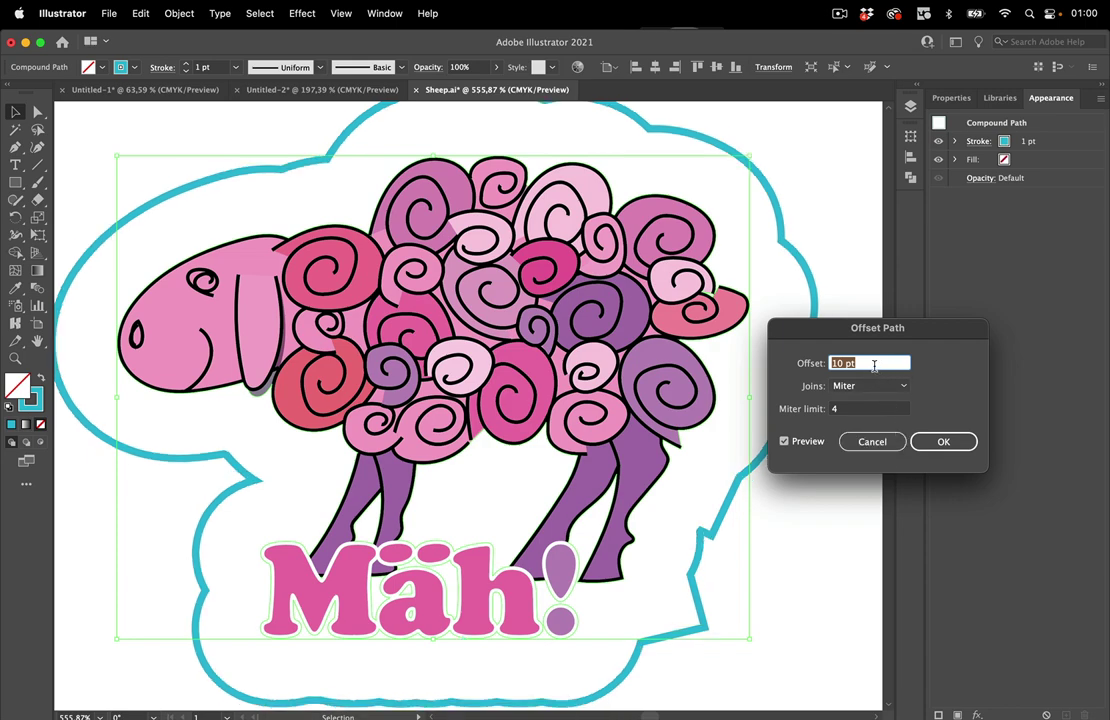
key(Down)
key(Down)
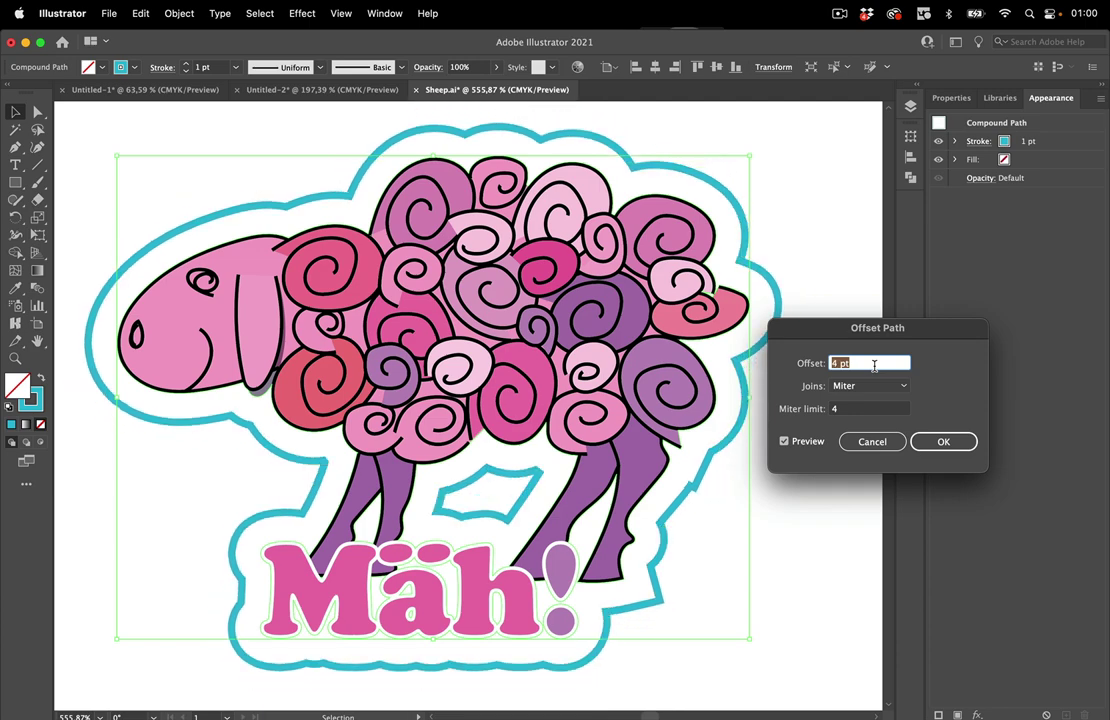
click(871, 385)
click(864, 417)
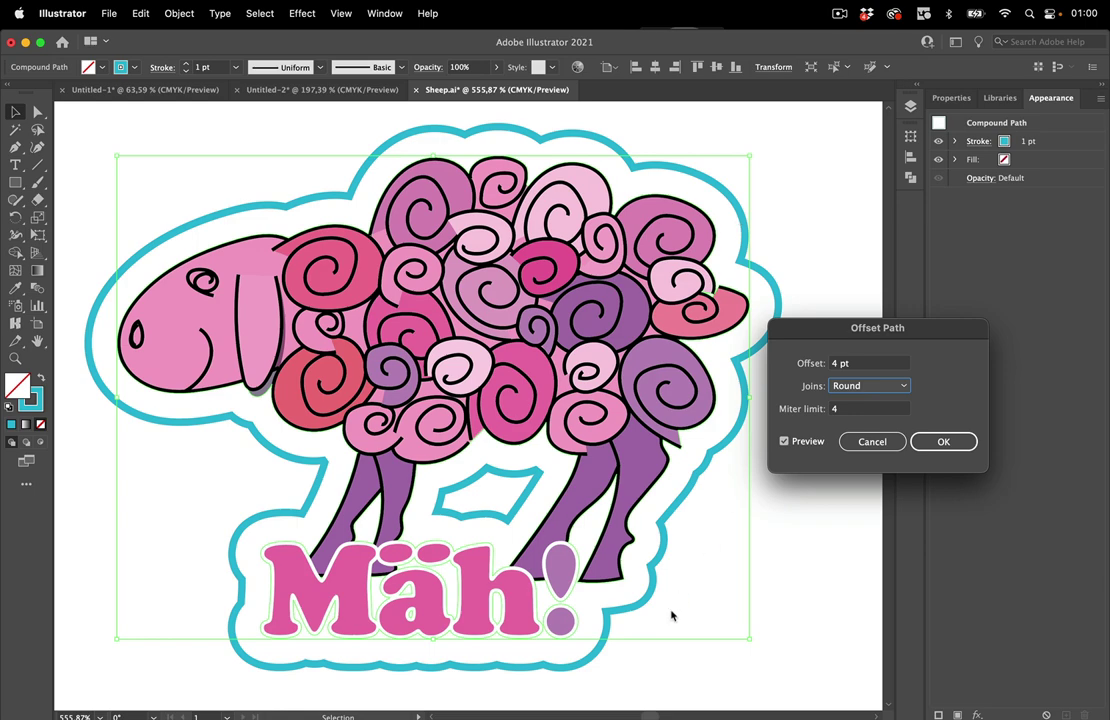
click(870, 370)
key(Up)
key(Up)
key(Up)
key(Up)
key(Up)
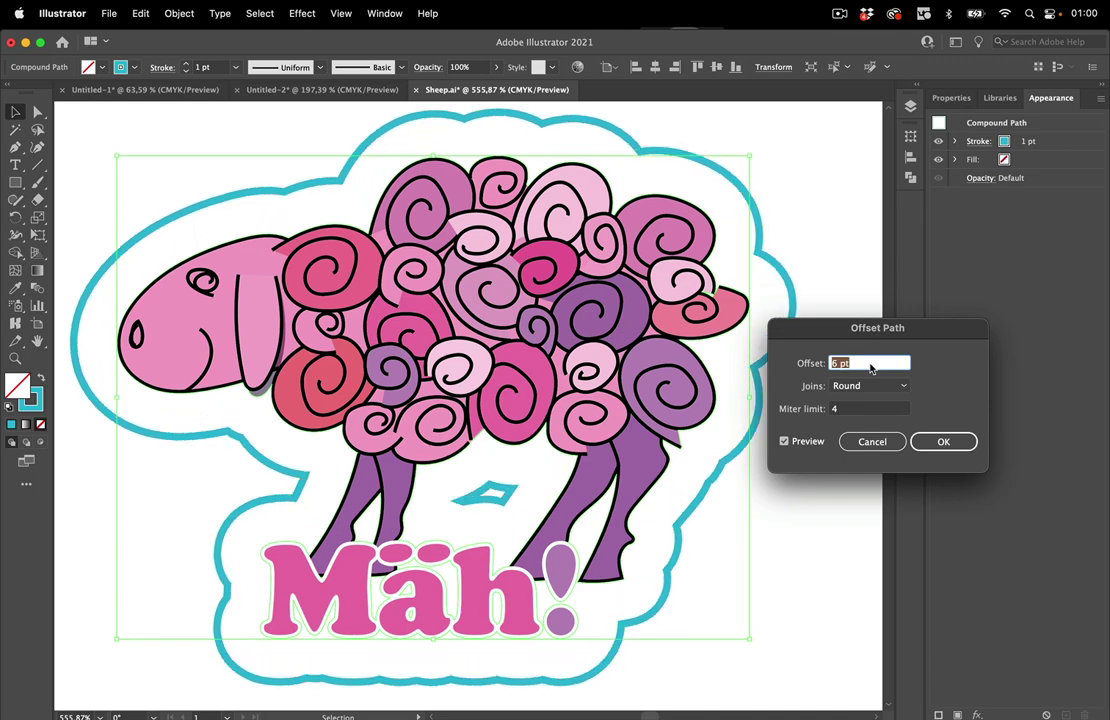
key(Up)
key(Up)
key(Up)
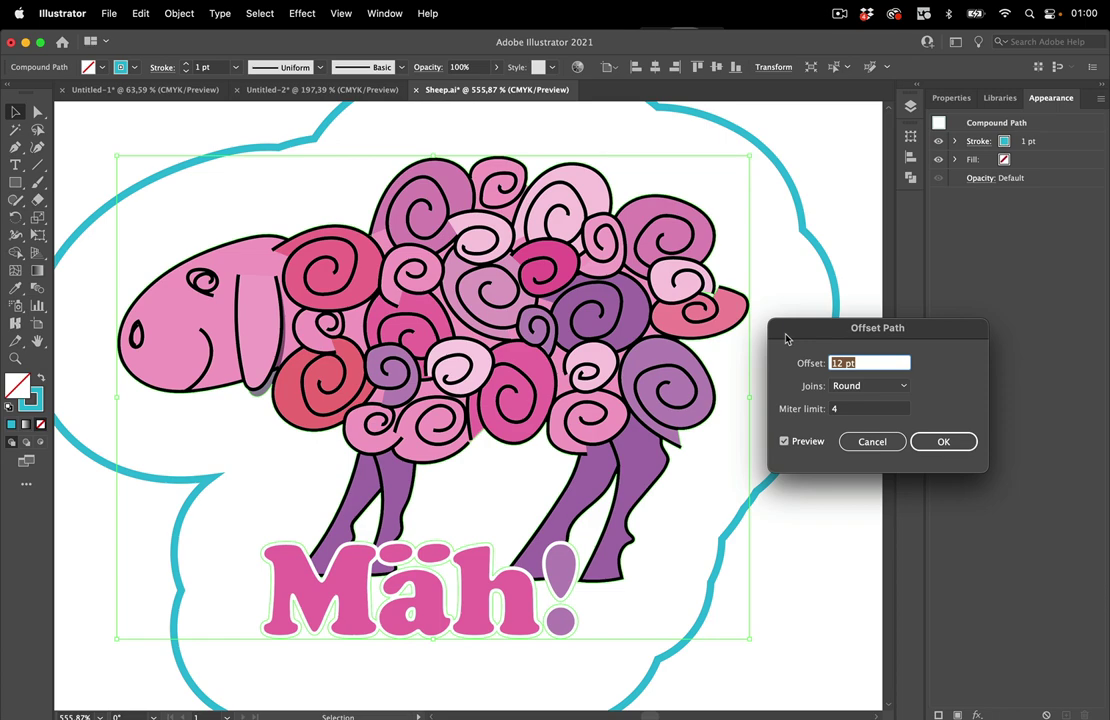
key(Up)
key(Up)
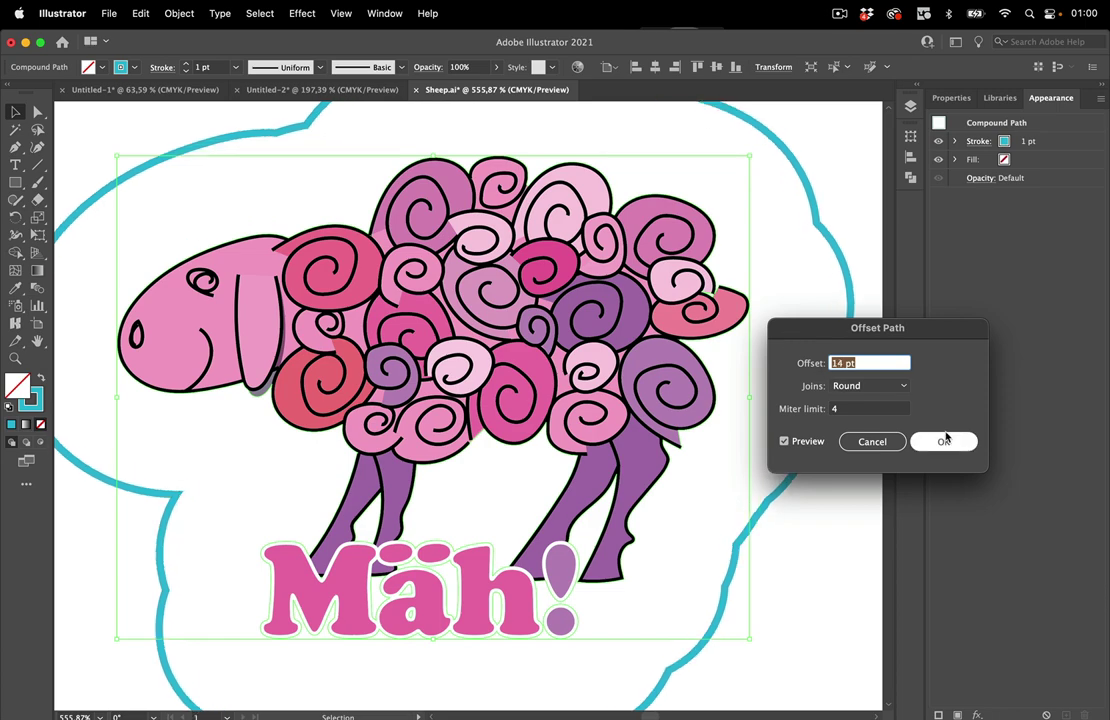
click(944, 440)
scroll(826, 343, down, 2)
scroll(826, 343, right, 5)
scroll(826, 343, up, 1)
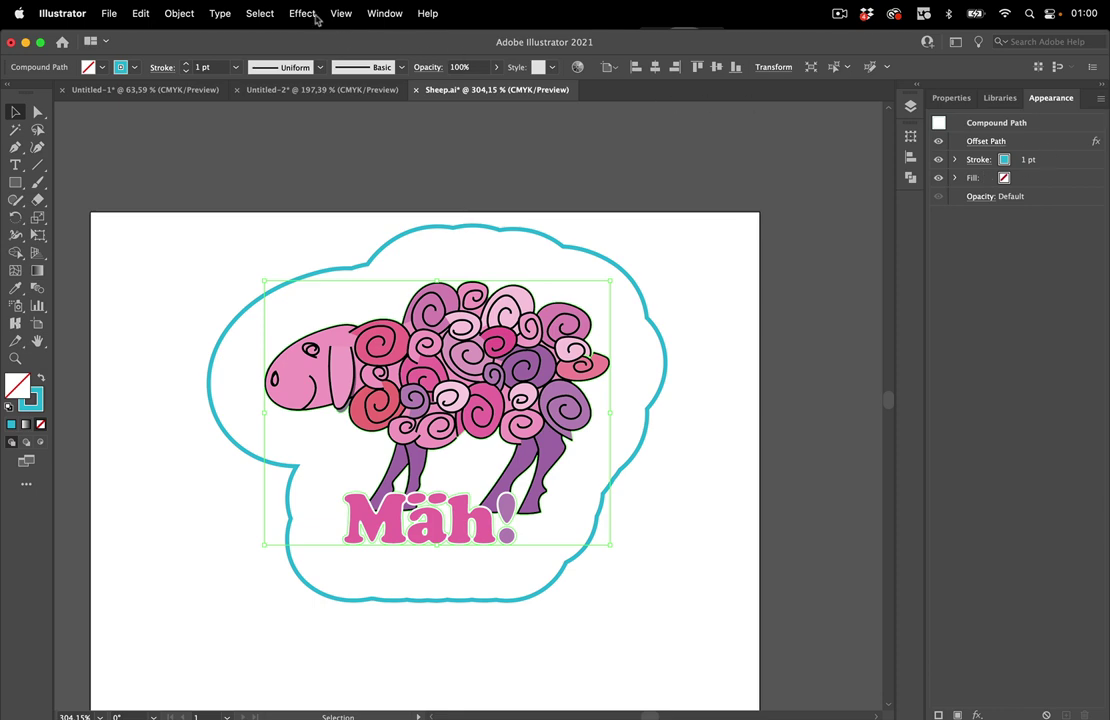
- Apply a new, second Offset Path effect of -12 pt to the teal outline
click(305, 13)
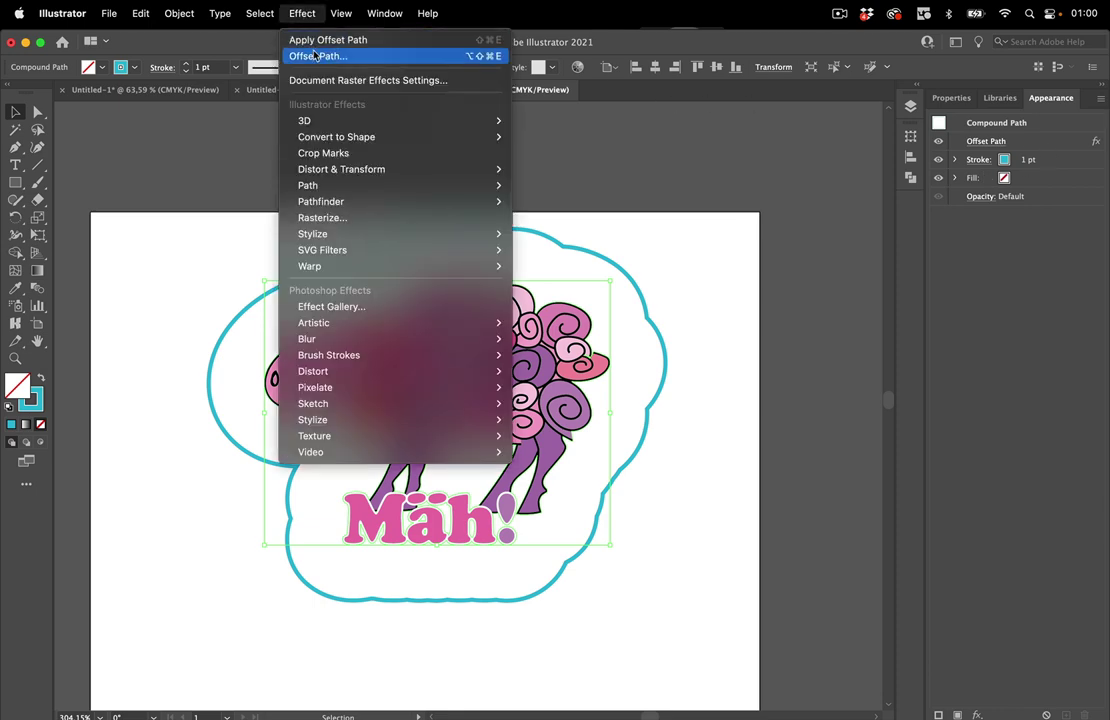
click(278, 56)
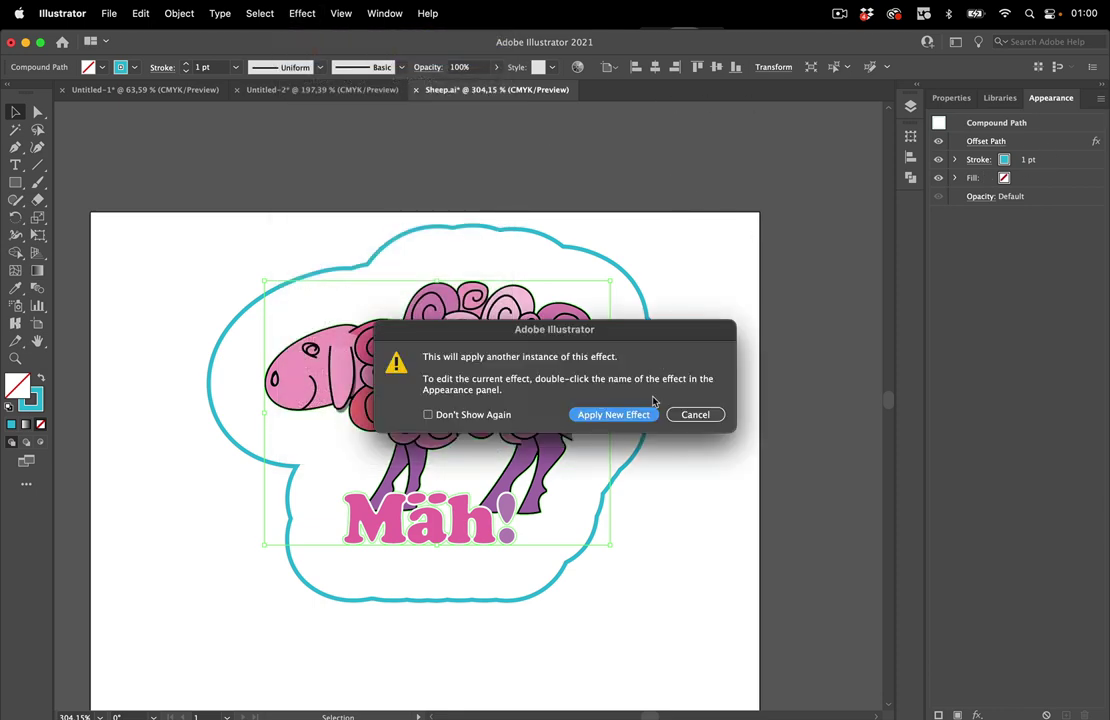
click(615, 414)
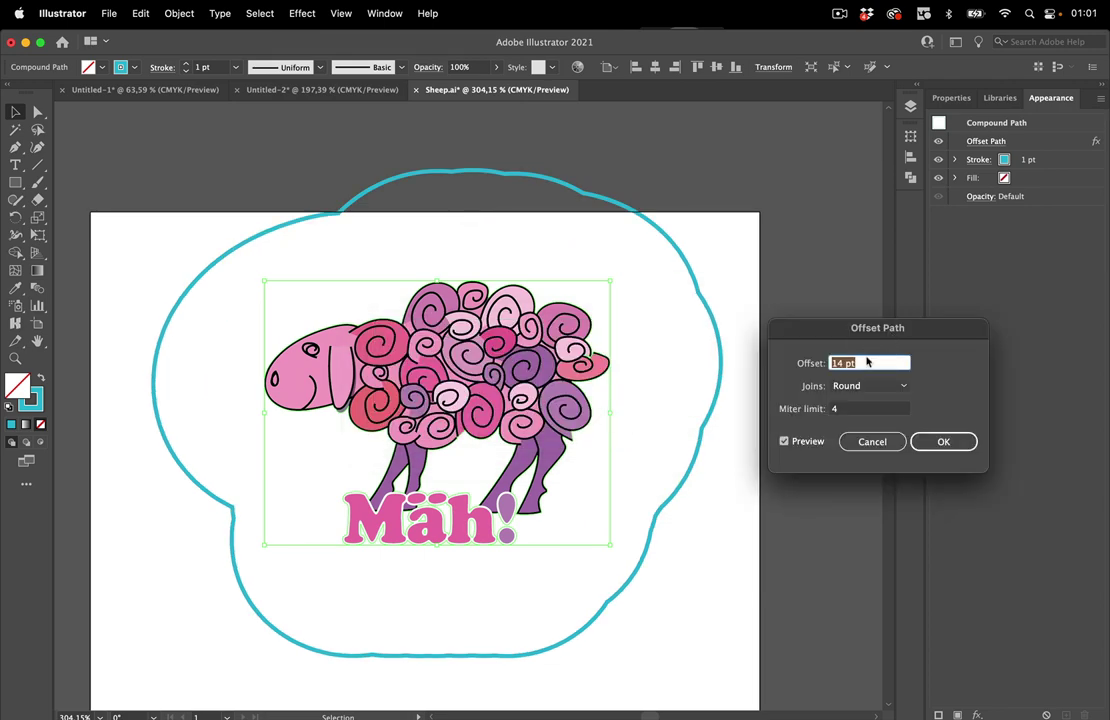
key(Down)
key(Down)
key(Down)
key(Down)
key(Down)
key(Down)
key(Down)
key(Down)
key(Down)
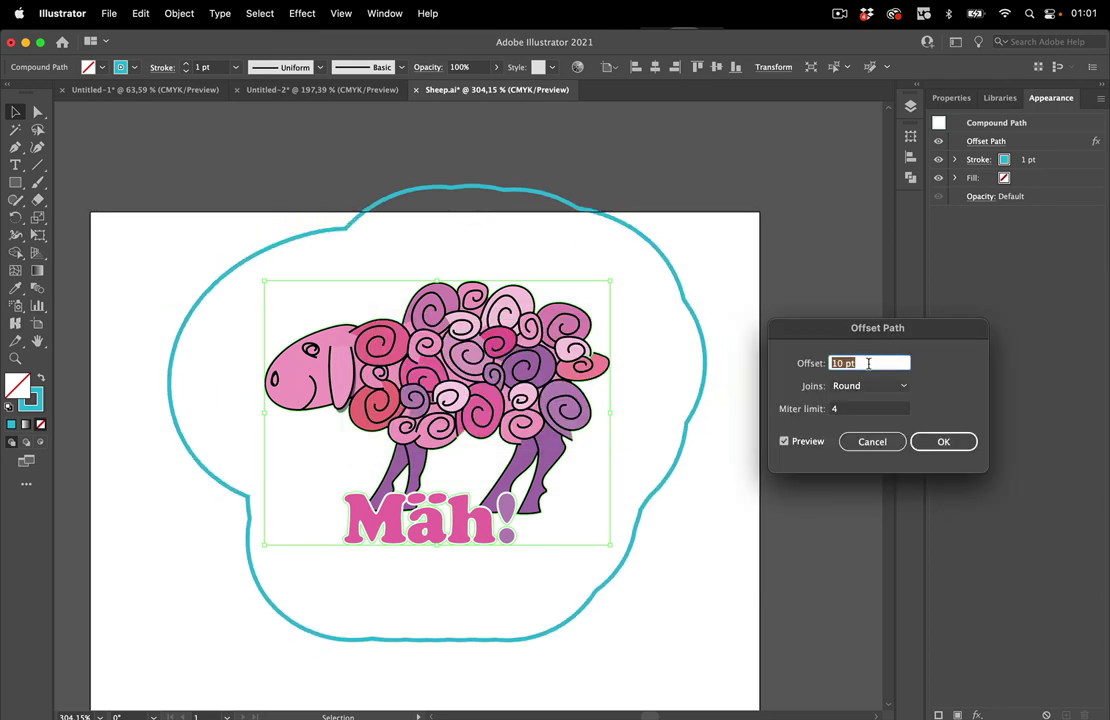
key(Down)
key(Down)
key(Down)
key(Down)
key(Down)
key(Down)
key(Down)
key(Down)
key(Down)
key(Down)
key(Down)
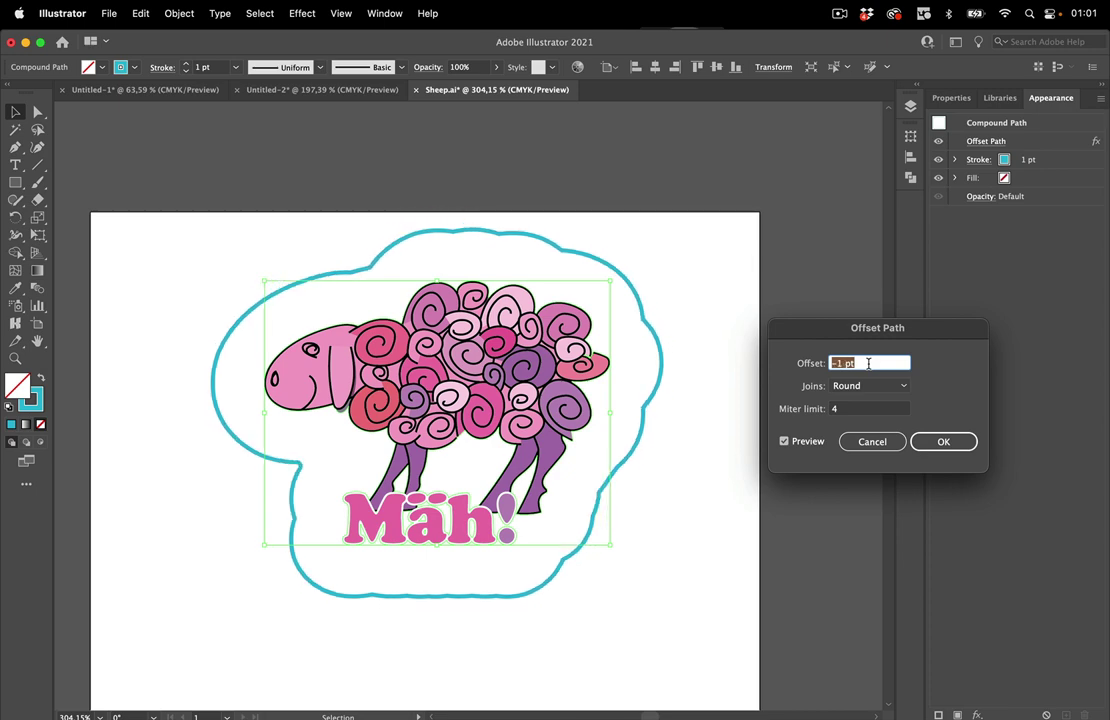
key(Down)
key(Down)
key(Down)
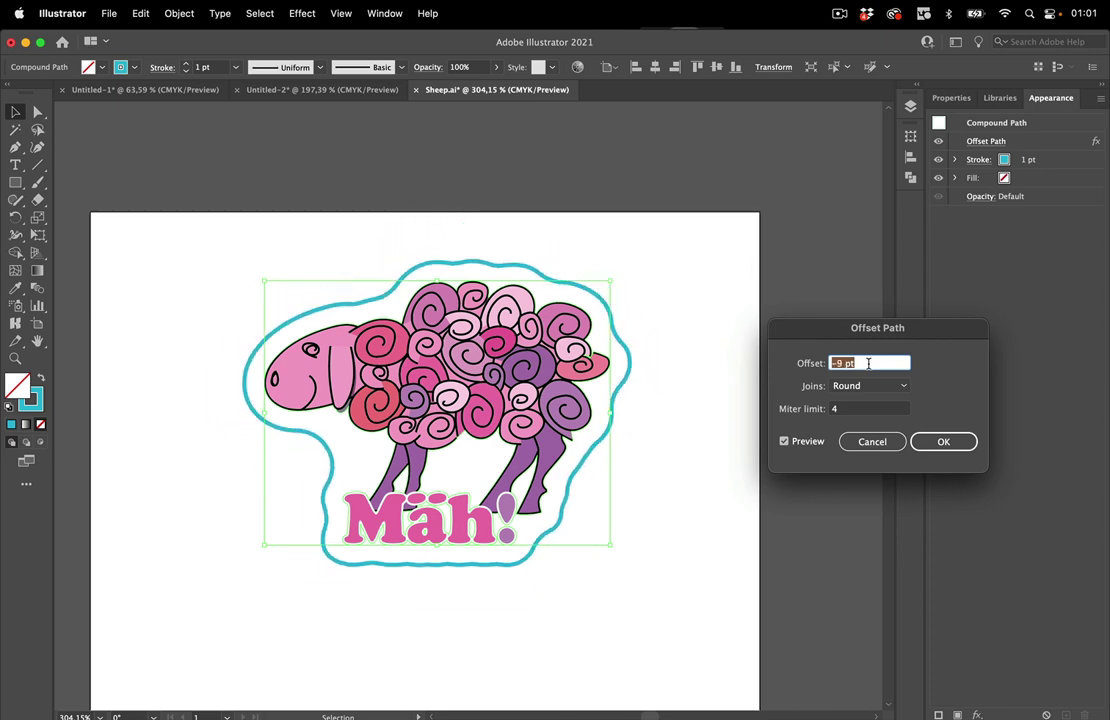
key(Down)
key(Down)
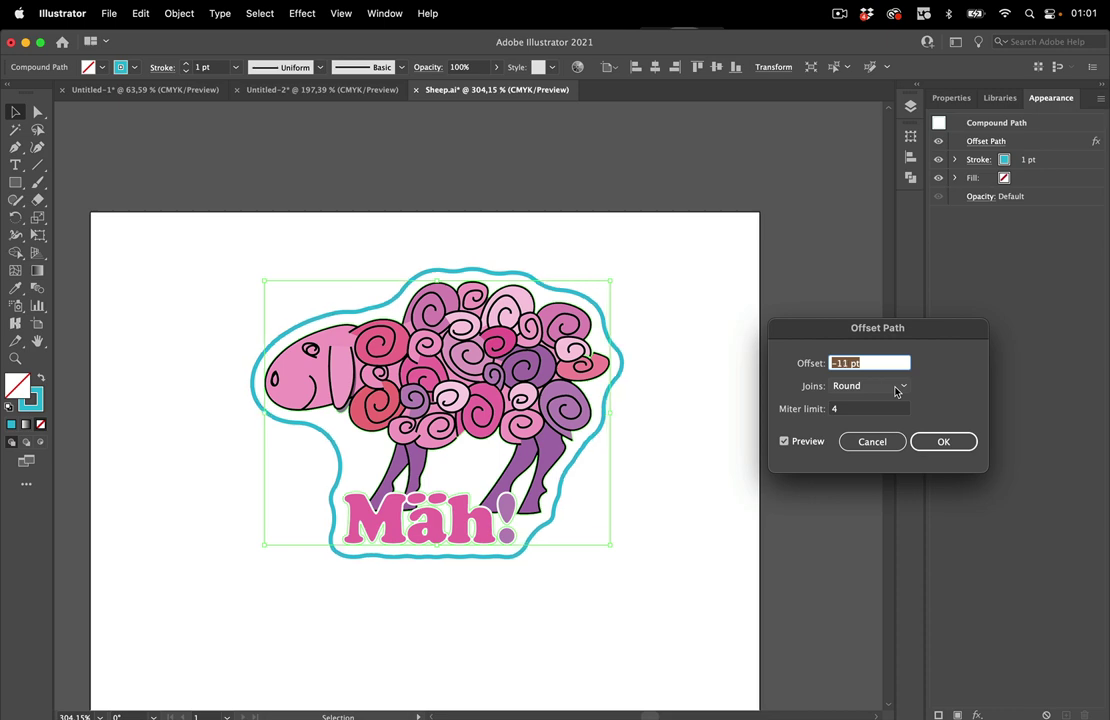
key(Down)
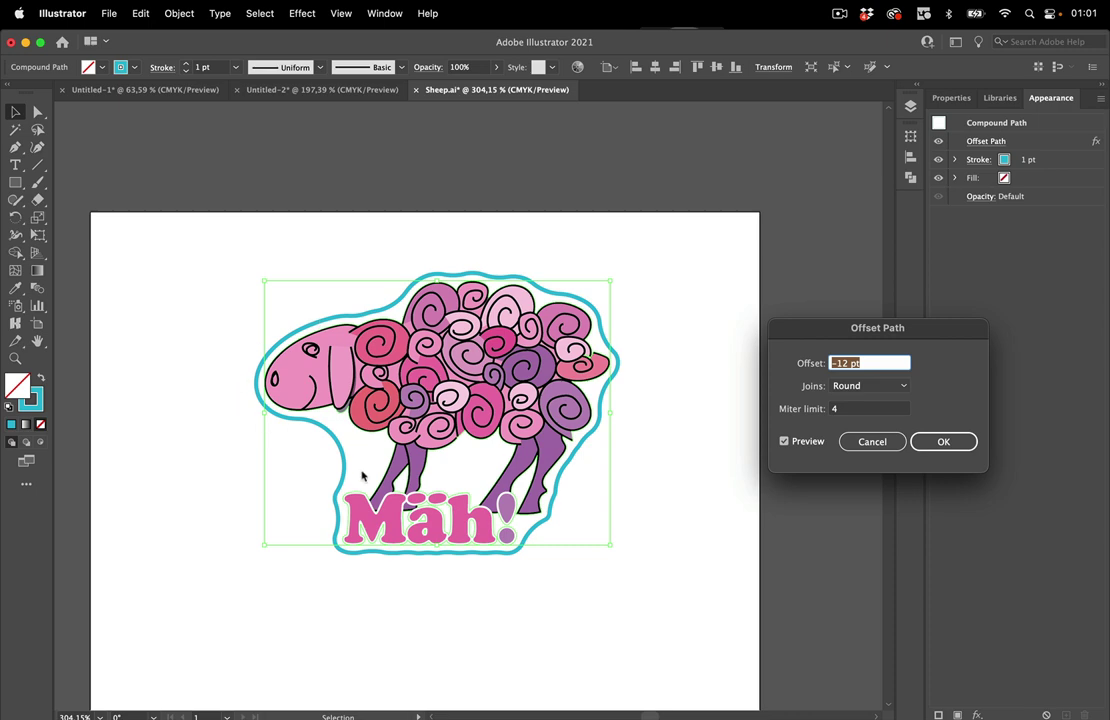
click(931, 441)
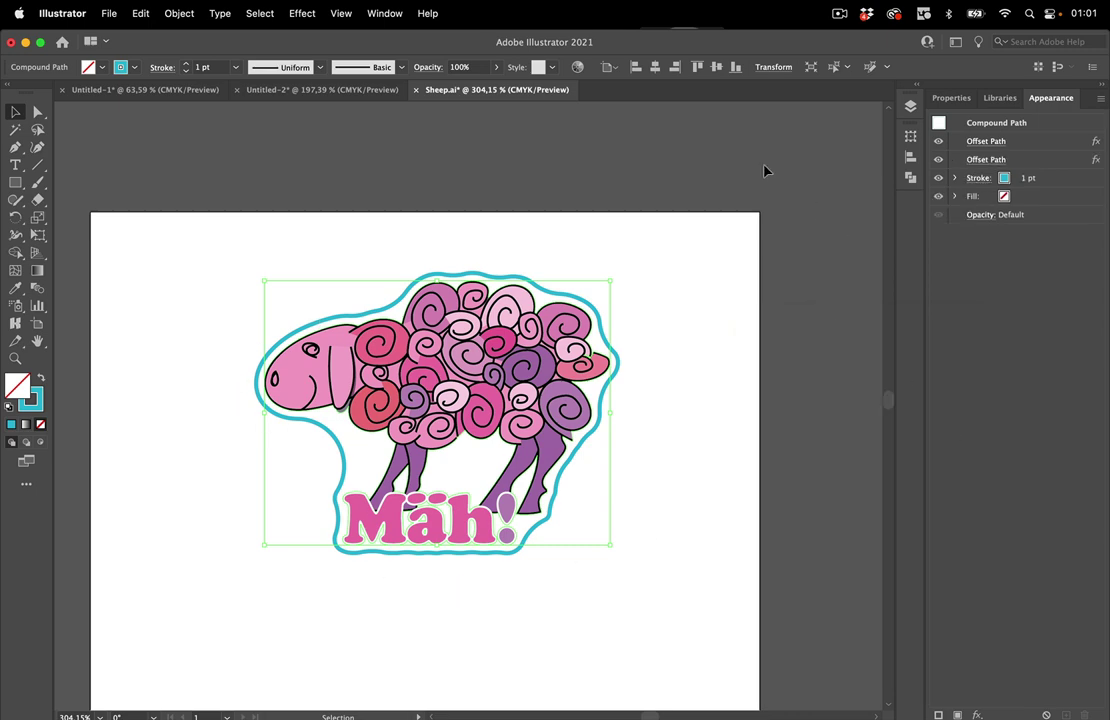
- Expand the teal outline's offset effects into a plain 1 pt stroked path and zoom in to inspect it
click(180, 14)
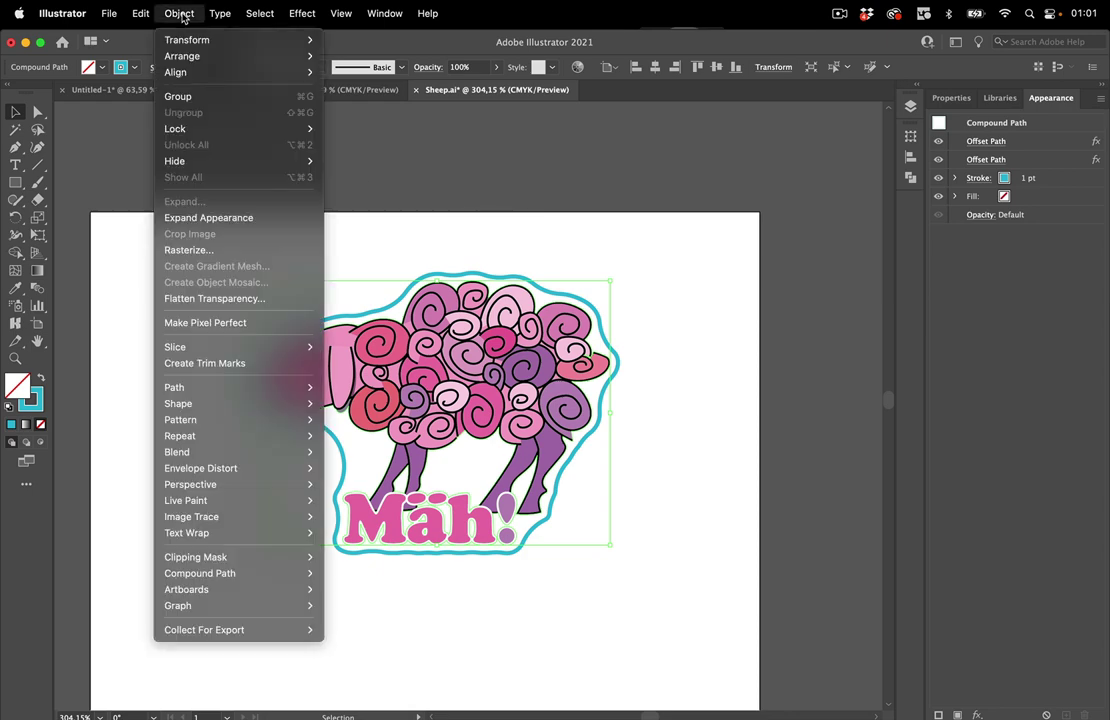
click(190, 217)
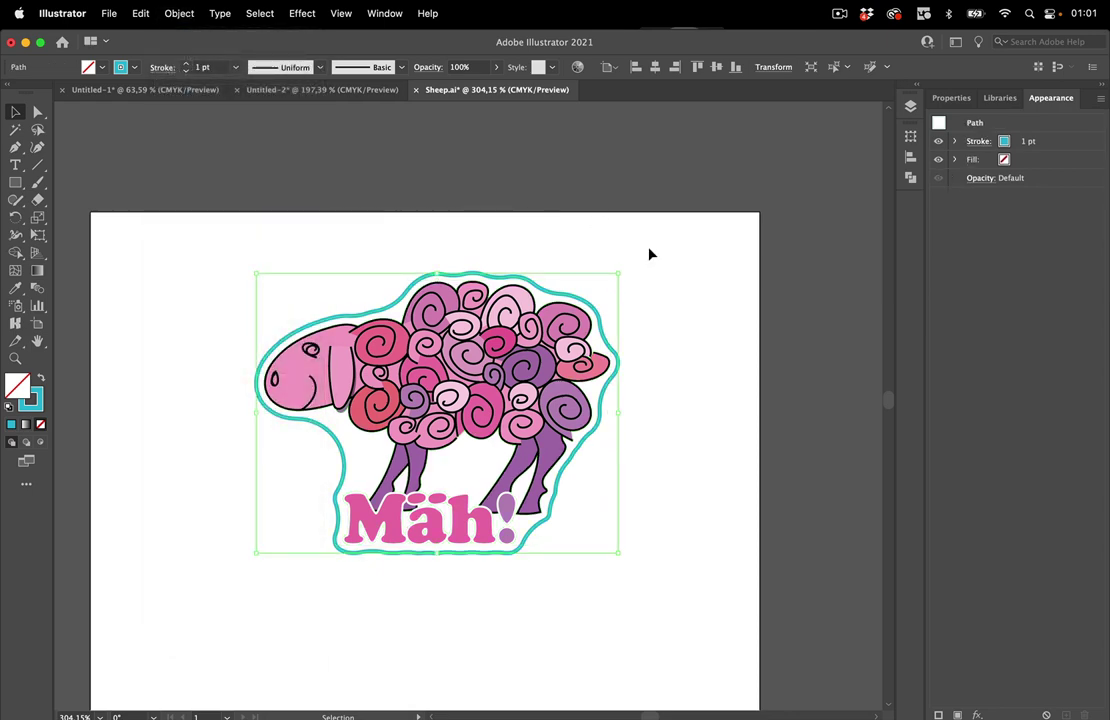
scroll(572, 282, up, 1)
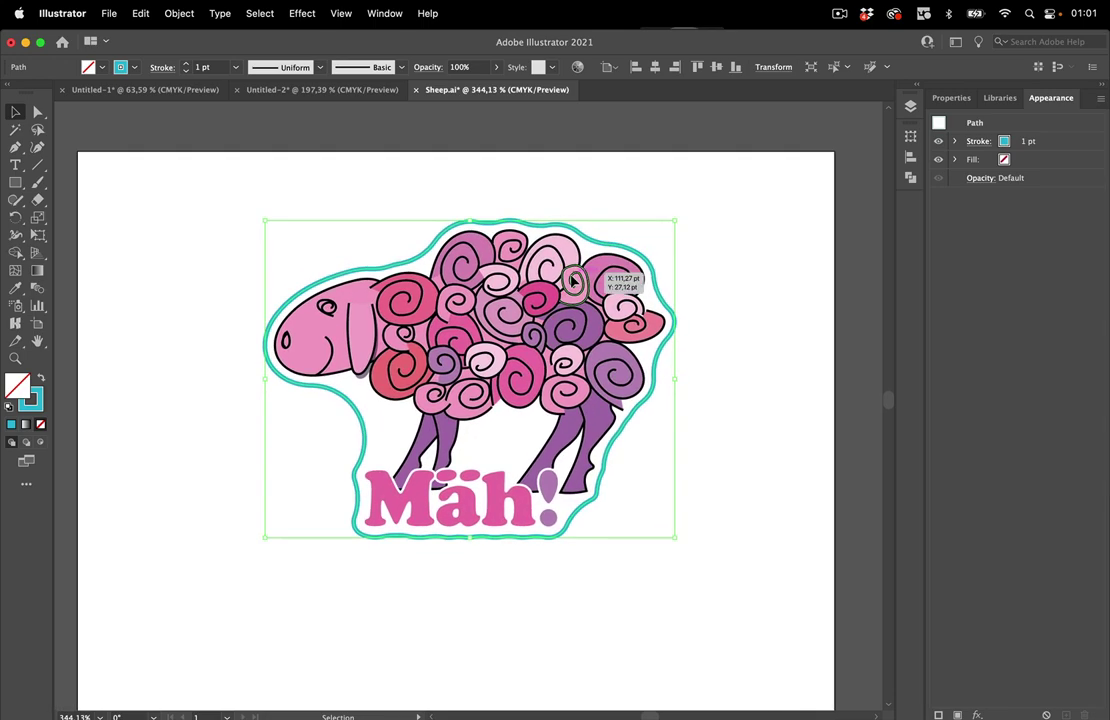
scroll(573, 282, up, 3)
scroll(575, 283, down, 2)
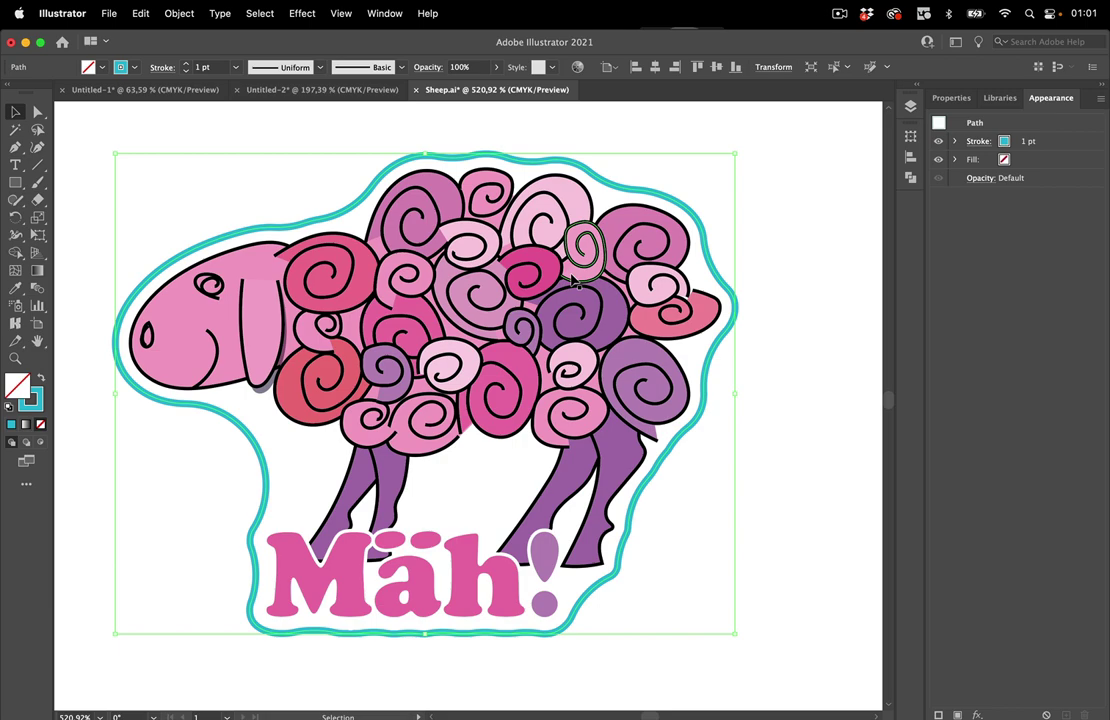